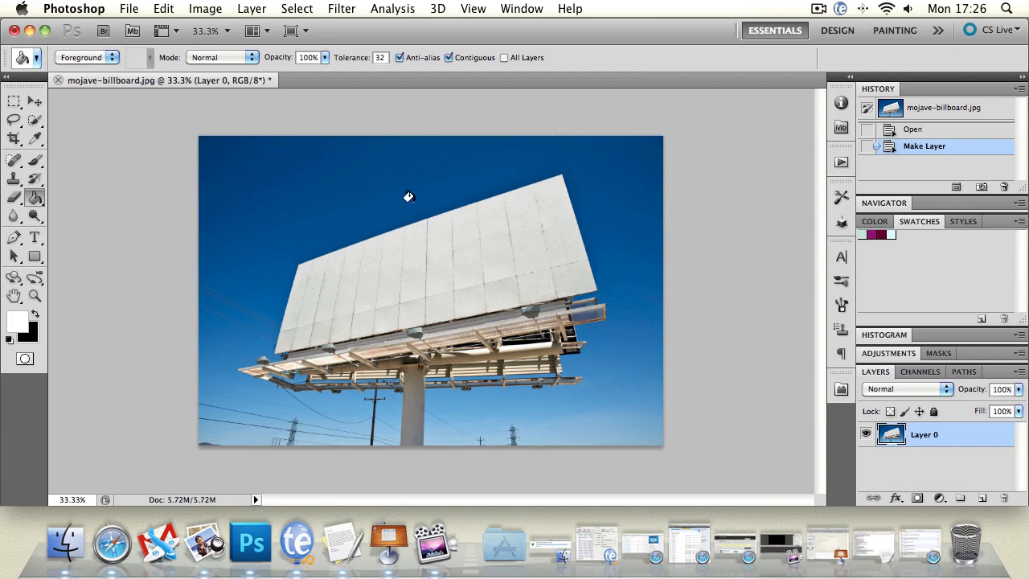
Try scaling the billboard layer freely from its corners, ending at about 100.2% width and height
{"action": "left_click", "coordinate": [35, 100]}
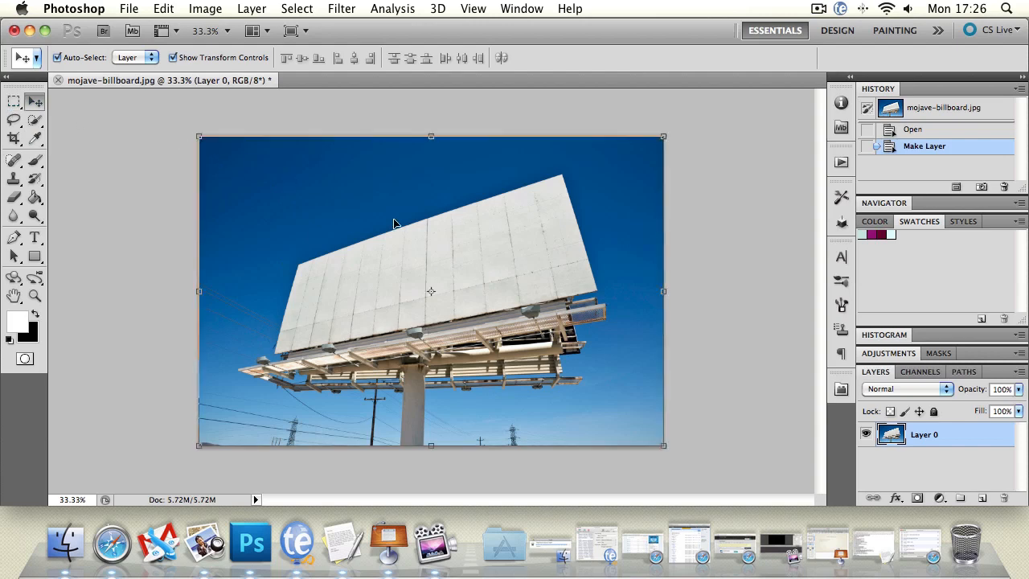
{"action": "left_click", "coordinate": [200, 138]}
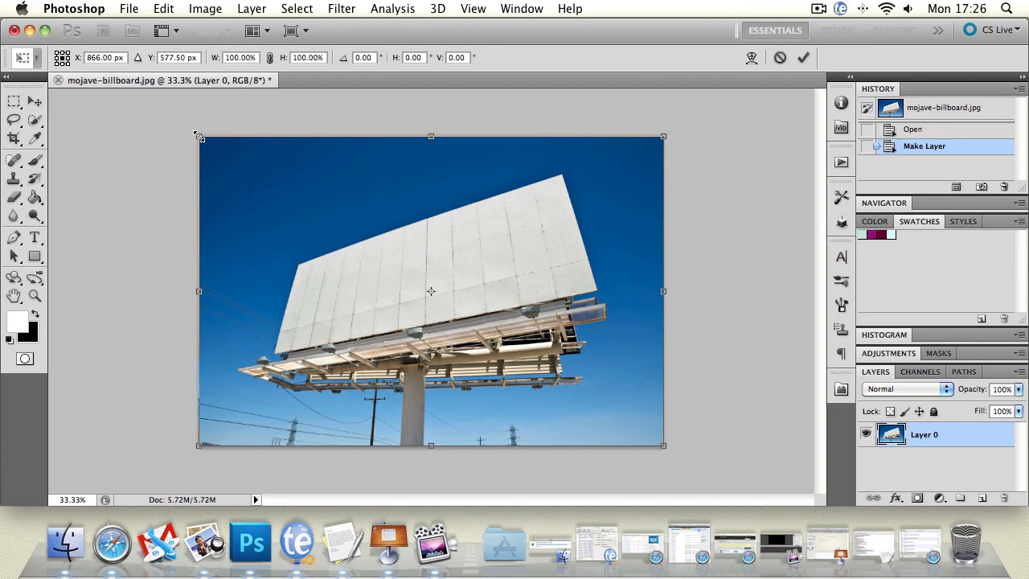
{"action": "mouse_move", "coordinate": [200, 139]}
{"action": "left_mouse_down"}
{"action": "mouse_move", "coordinate": [511, 305]}
{"action": "mouse_move", "coordinate": [358, 287]}
{"action": "mouse_move", "coordinate": [199, 137]}
{"action": "left_mouse_up"}
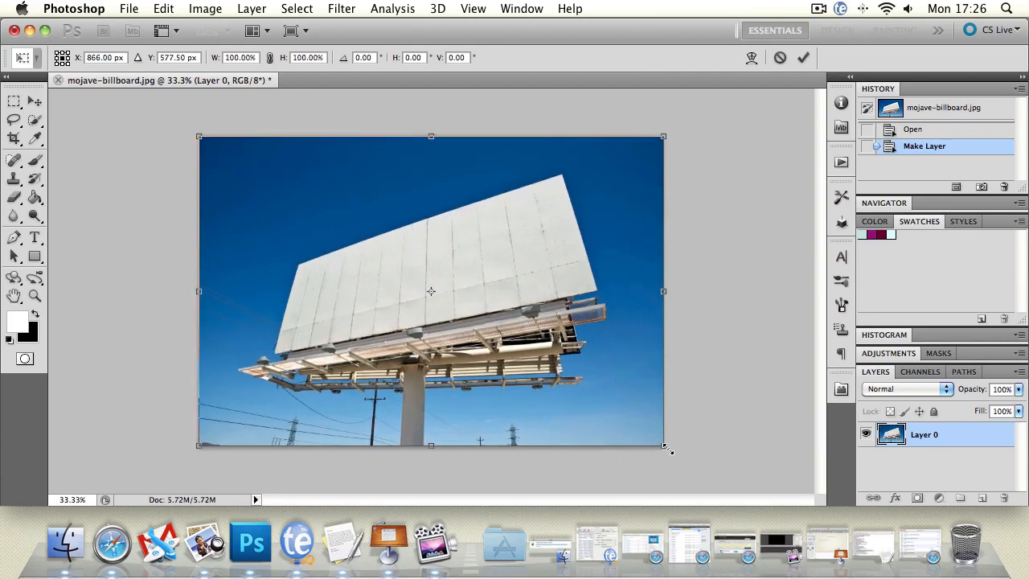
{"action": "left_click_drag", "start_coordinate": [667, 448], "coordinate": [463, 358]}
{"action": "left_click_drag", "start_coordinate": [462, 247], "coordinate": [611, 251]}
{"action": "left_click_drag", "start_coordinate": [603, 355], "coordinate": [661, 448]}
{"action": "mouse_move", "coordinate": [660, 448]}
{"action": "left_mouse_down"}
{"action": "mouse_move", "coordinate": [453, 299]}
{"action": "mouse_move", "coordinate": [669, 451]}
{"action": "mouse_move", "coordinate": [659, 451]}
{"action": "left_mouse_up"}
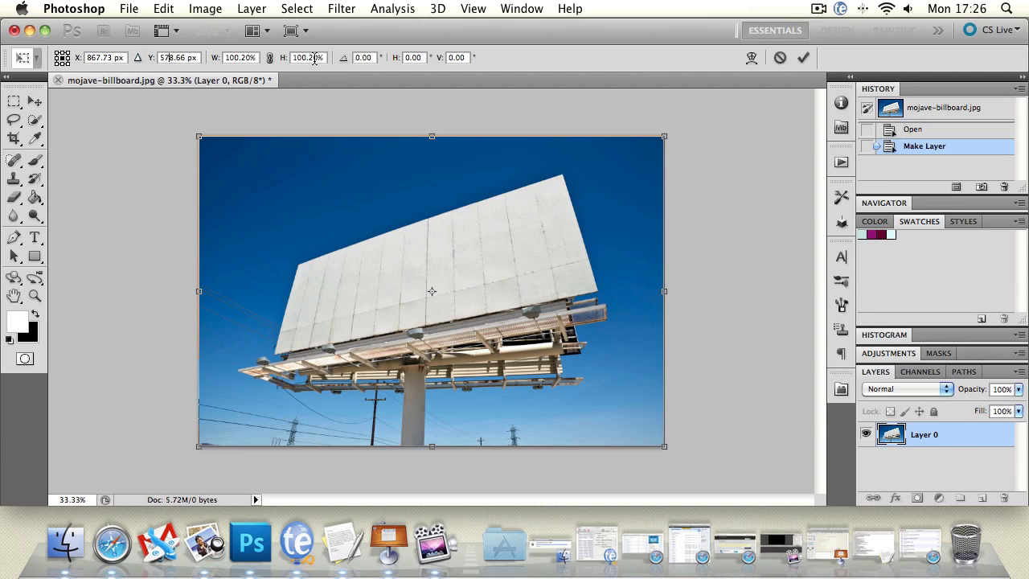
Rotate the billboard layer slightly through its rotation value, and reset the angle to 0°
{"action": "left_click_drag", "start_coordinate": [346, 62], "coordinate": [389, 144]}
{"action": "left_click", "coordinate": [371, 56]}
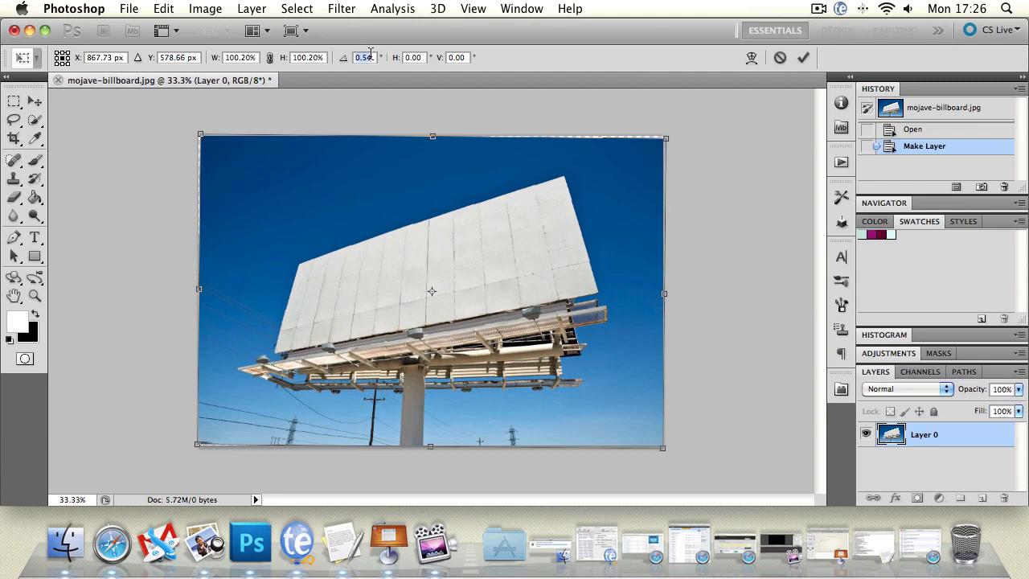
{"action": "key", "text": "BackSpace"}
{"action": "type", "text": "00"}
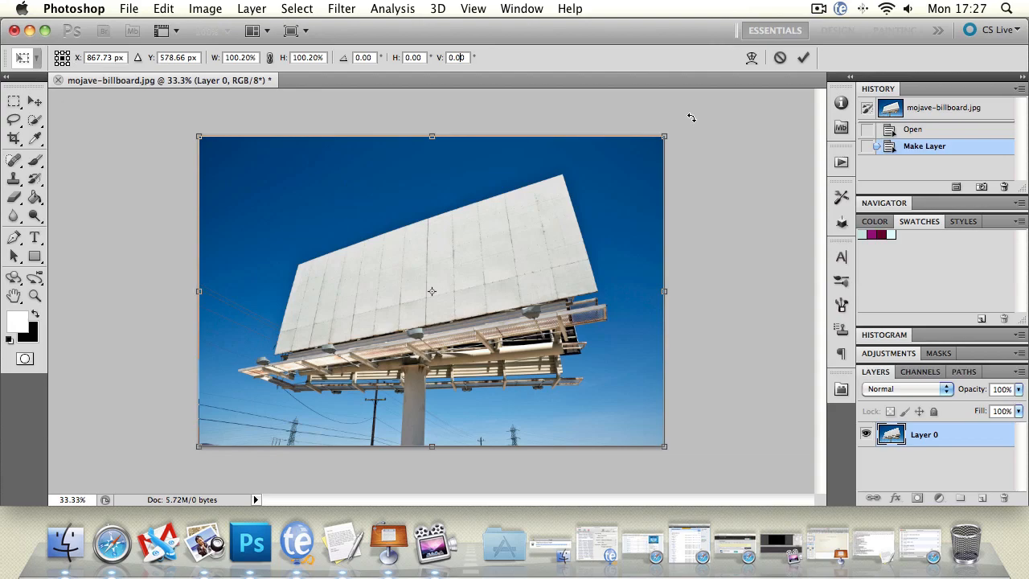
Shrink the billboard layer to about 45% width and 52% height, and move it toward the canvas centre
{"action": "mouse_move", "coordinate": [691, 118]}
{"action": "left_mouse_down"}
{"action": "mouse_move", "coordinate": [797, 214]}
{"action": "mouse_move", "coordinate": [822, 257]}
{"action": "mouse_move", "coordinate": [174, 188]}
{"action": "mouse_move", "coordinate": [470, 394]}
{"action": "mouse_move", "coordinate": [242, 241]}
{"action": "mouse_move", "coordinate": [563, 145]}
{"action": "mouse_move", "coordinate": [683, 225]}
{"action": "mouse_move", "coordinate": [700, 178]}
{"action": "mouse_move", "coordinate": [683, 123]}
{"action": "left_mouse_up"}
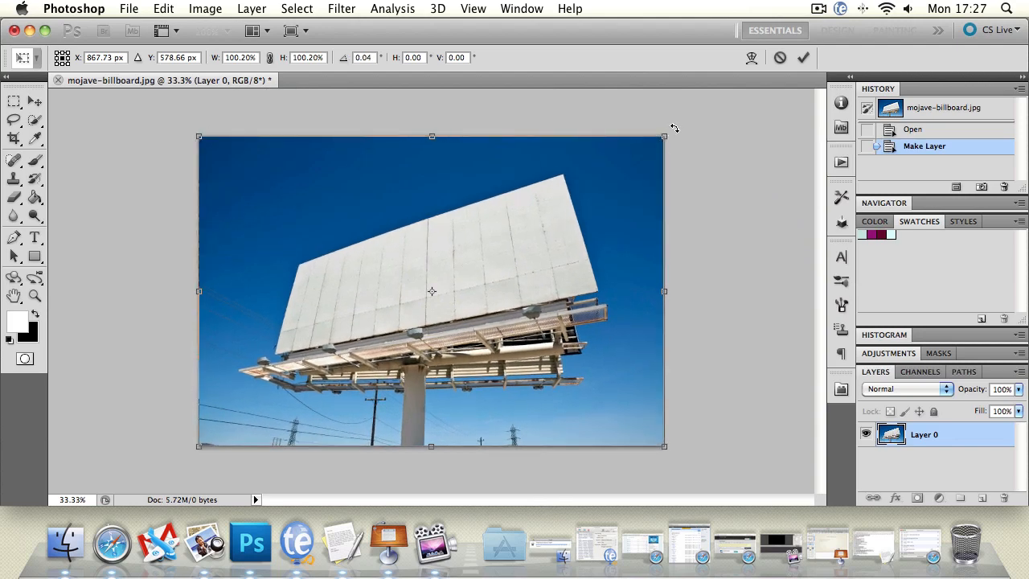
{"action": "left_click_drag", "start_coordinate": [665, 133], "coordinate": [407, 284]}
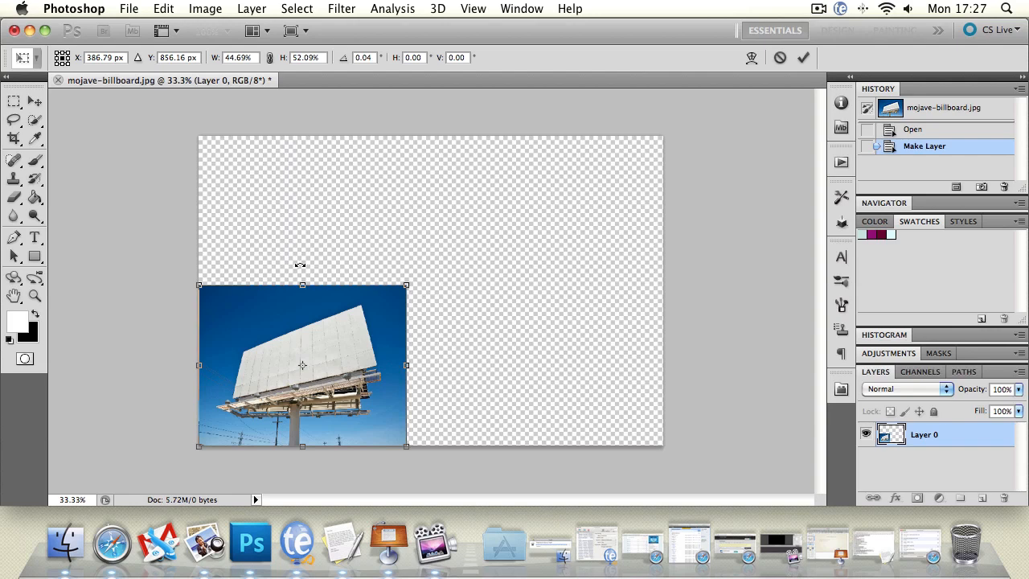
{"action": "left_click_drag", "start_coordinate": [377, 263], "coordinate": [427, 231]}
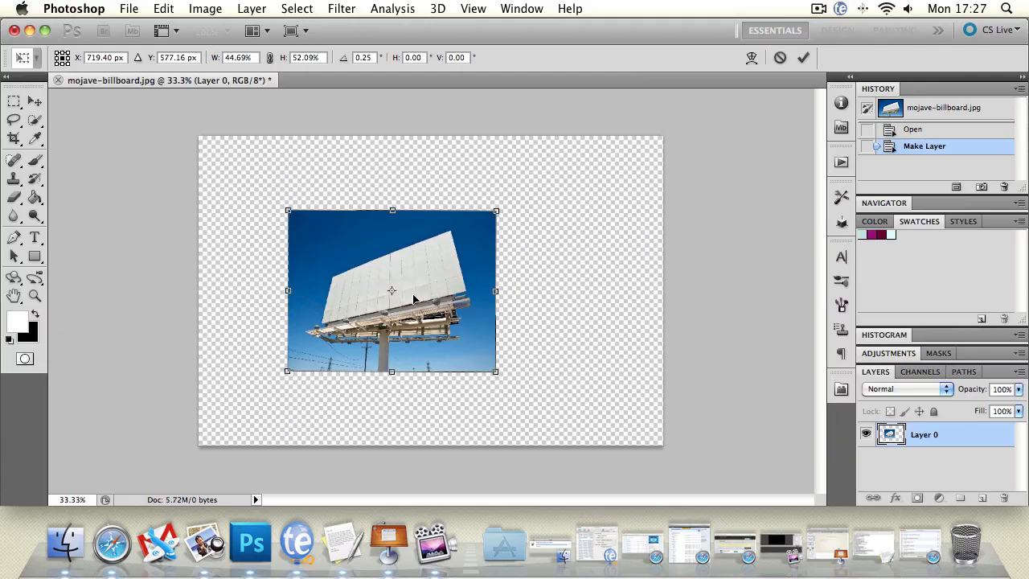
Try rotating the billboard layer around a relocated reference point outside the image, and discard the transformation
{"action": "left_click_drag", "start_coordinate": [389, 290], "coordinate": [287, 213]}
{"action": "left_click_drag", "start_coordinate": [515, 374], "coordinate": [558, 290]}
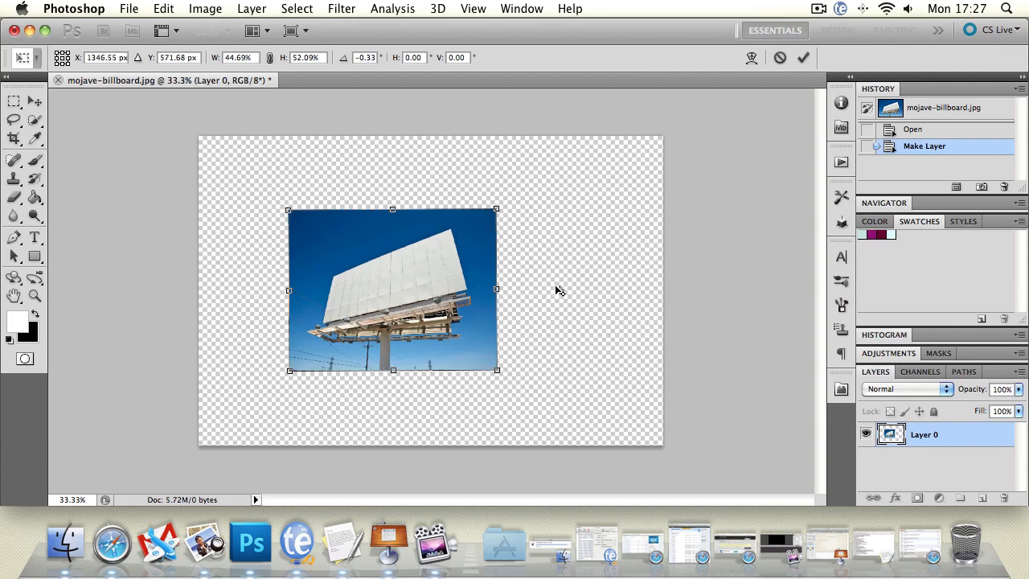
{"action": "left_click_drag", "start_coordinate": [256, 284], "coordinate": [341, 289]}
{"action": "mouse_move", "coordinate": [289, 210]}
{"action": "left_mouse_down"}
{"action": "mouse_move", "coordinate": [214, 143]}
{"action": "mouse_move", "coordinate": [287, 207]}
{"action": "mouse_move", "coordinate": [278, 204]}
{"action": "left_mouse_up"}
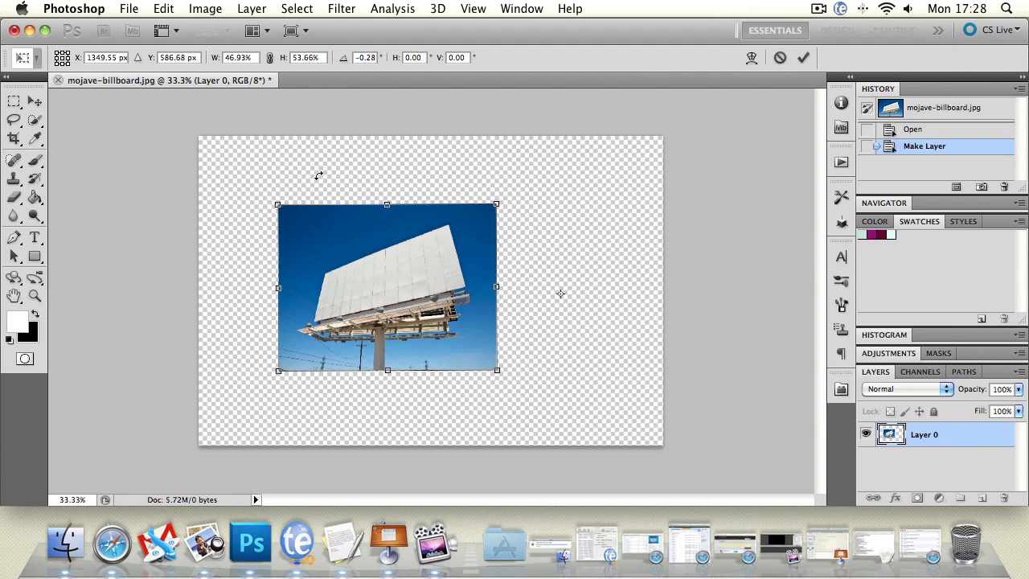
{"action": "left_click", "coordinate": [35, 101]}
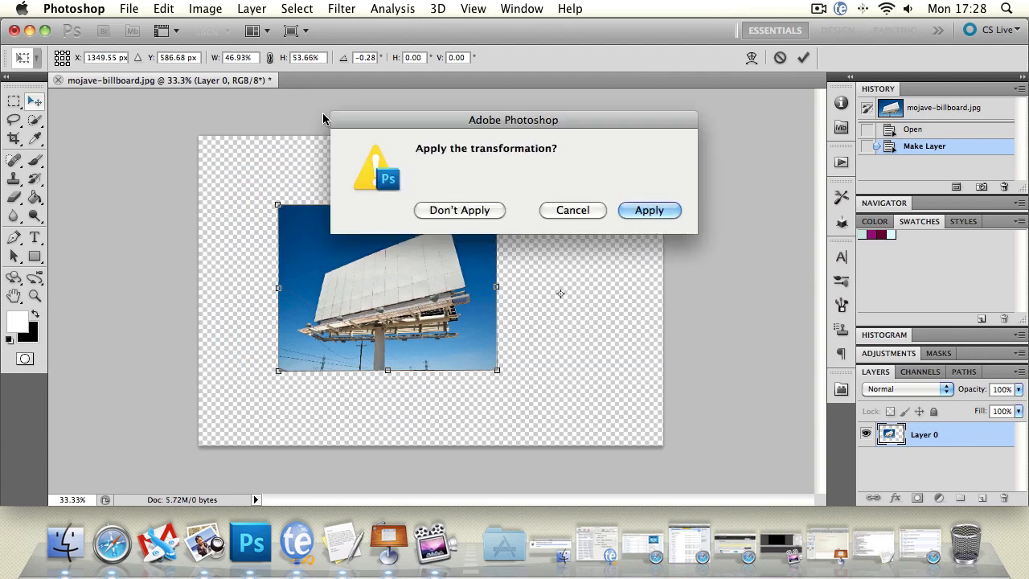
{"action": "left_click", "coordinate": [470, 213]}
{"action": "left_click", "coordinate": [163, 9]}
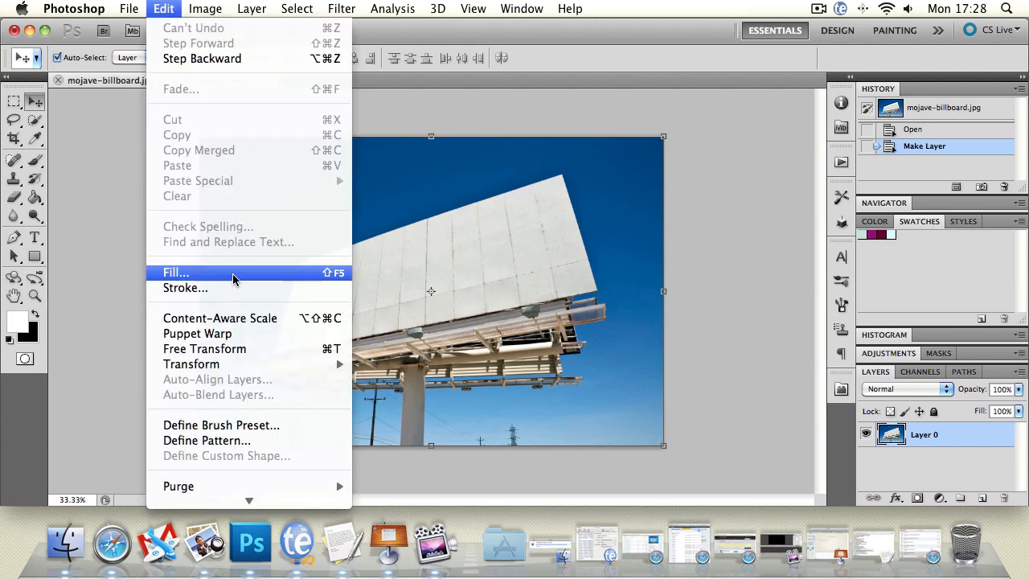
{"action": "left_click", "coordinate": [269, 350]}
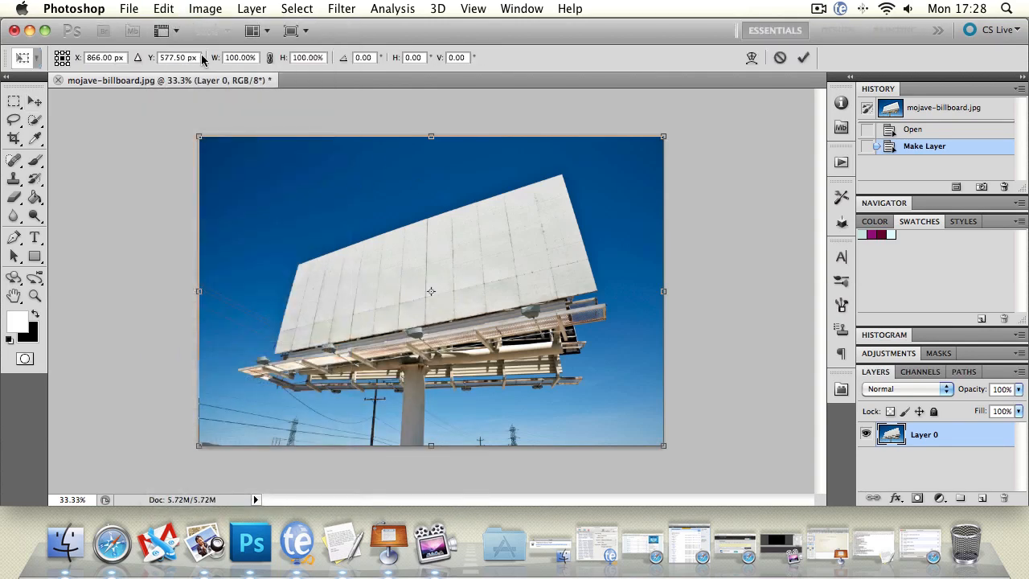
{"action": "key", "text": "Escape"}
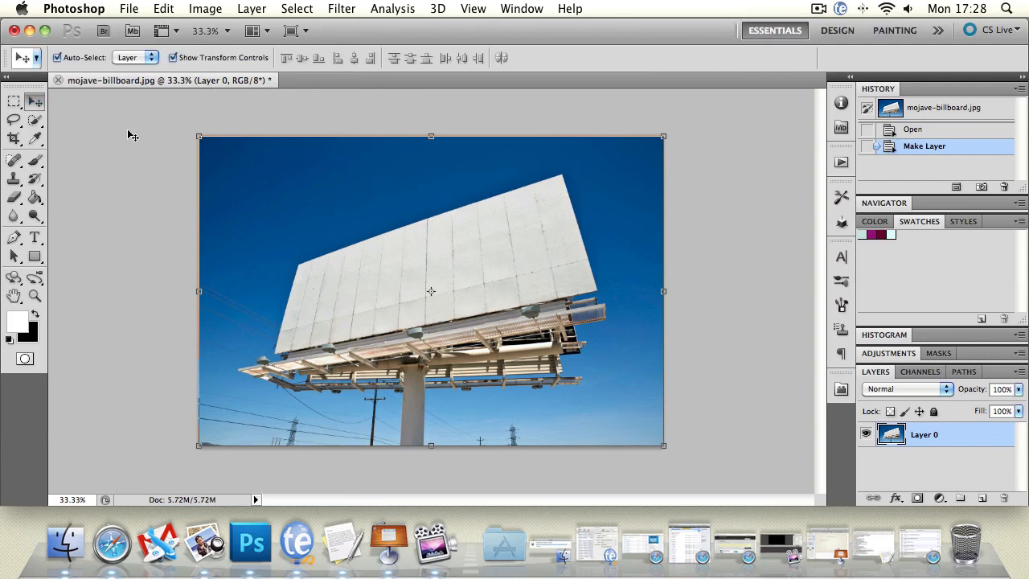
Skew the billboard layer by shifting its upper-left, lower-right and lower-left corners vertically and sliding its left edge upward
{"action": "left_click", "coordinate": [163, 9]}
{"action": "mouse_move", "coordinate": [233, 368]}
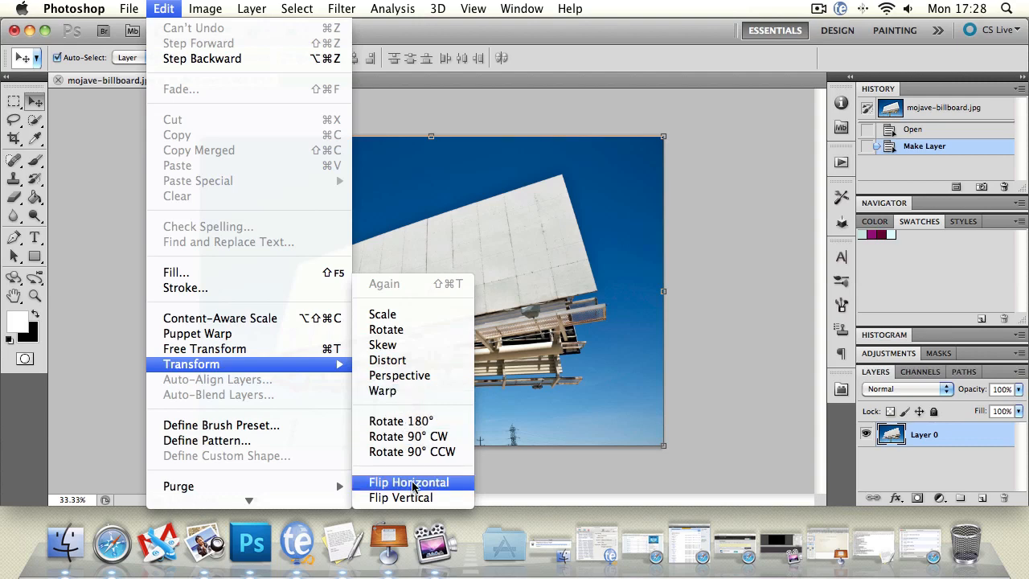
{"action": "left_click", "coordinate": [424, 346]}
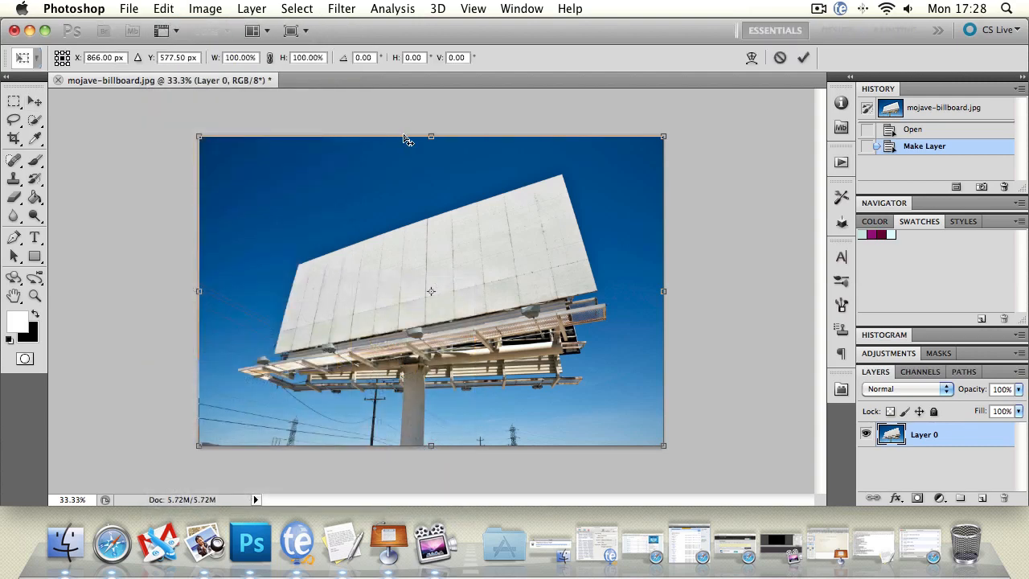
{"action": "left_click_drag", "start_coordinate": [201, 140], "coordinate": [231, 207]}
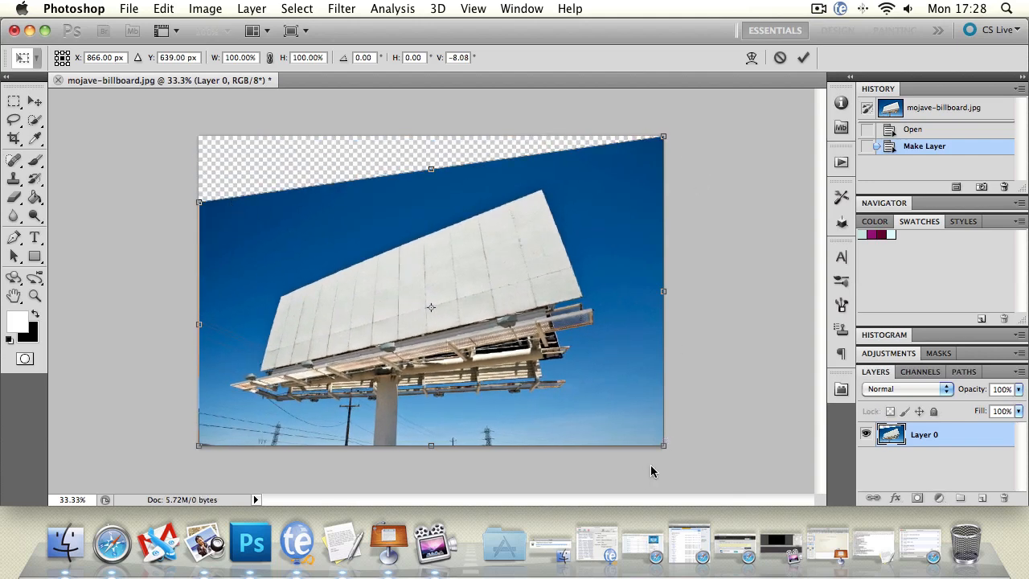
{"action": "left_click_drag", "start_coordinate": [664, 447], "coordinate": [663, 351]}
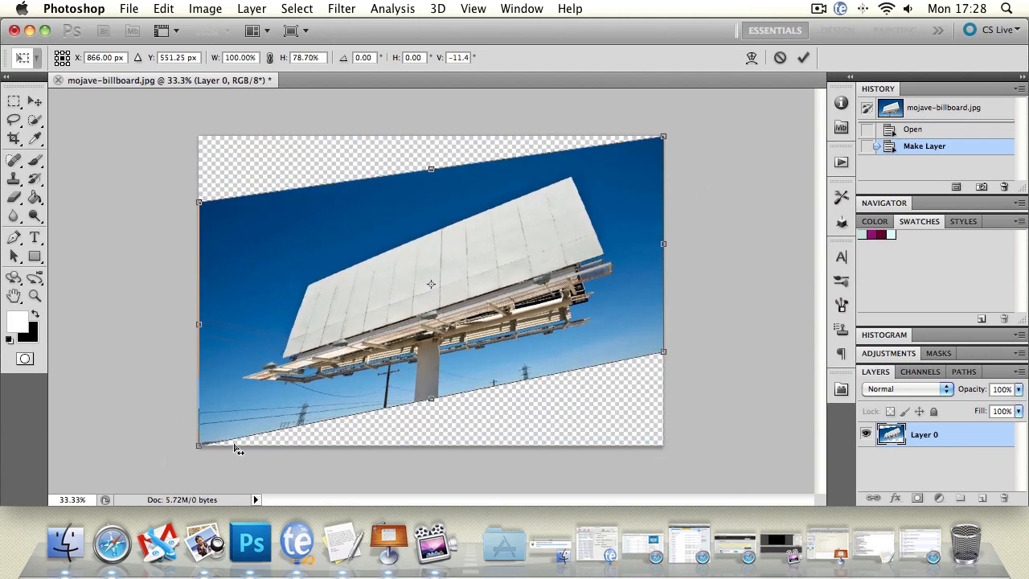
{"action": "left_click_drag", "start_coordinate": [203, 447], "coordinate": [205, 422]}
{"action": "left_click_drag", "start_coordinate": [206, 318], "coordinate": [223, 294]}
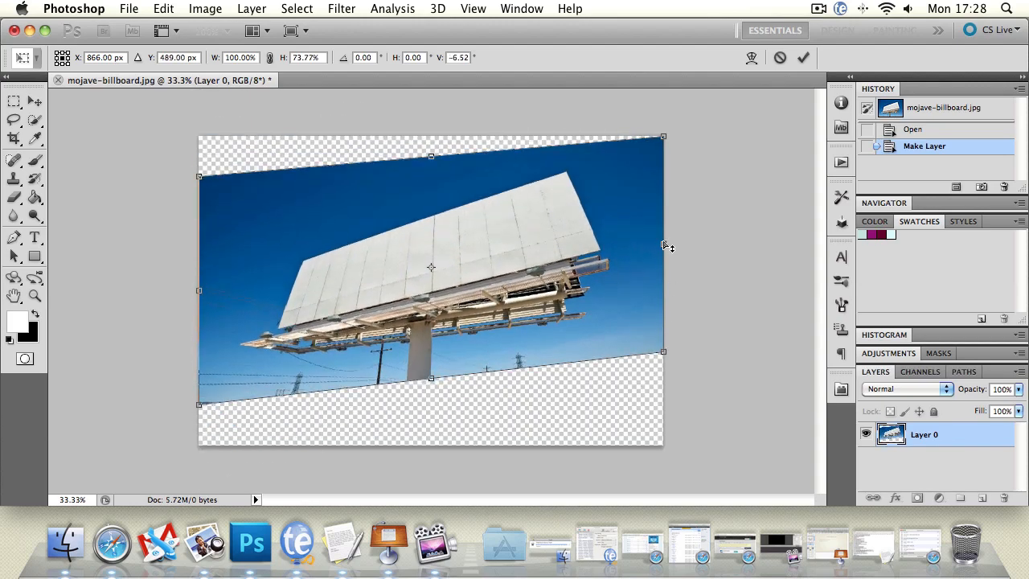
Skew the layer further by sliding its right edge down and top edge left, and pulling all four corners inward
{"action": "left_click_drag", "start_coordinate": [666, 246], "coordinate": [653, 313]}
{"action": "left_click_drag", "start_coordinate": [431, 193], "coordinate": [319, 188]}
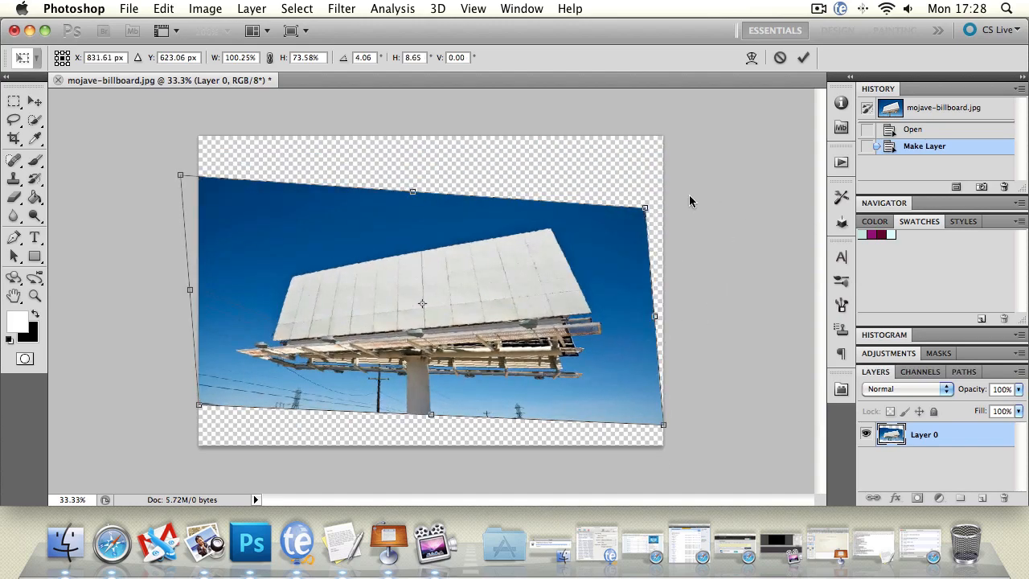
{"action": "left_click_drag", "start_coordinate": [646, 208], "coordinate": [563, 202]}
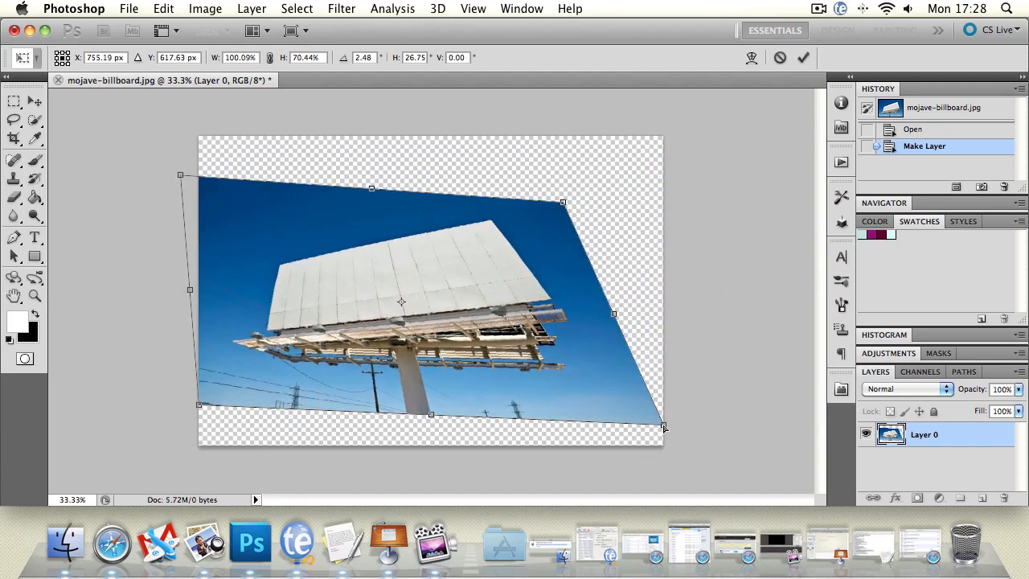
{"action": "left_click_drag", "start_coordinate": [663, 425], "coordinate": [644, 323]}
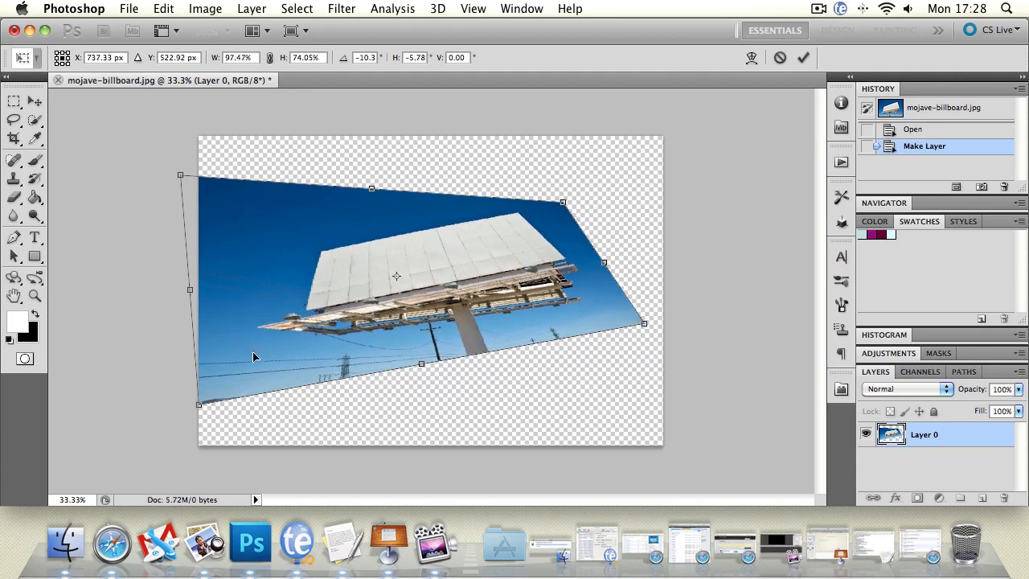
{"action": "left_click_drag", "start_coordinate": [198, 402], "coordinate": [195, 360]}
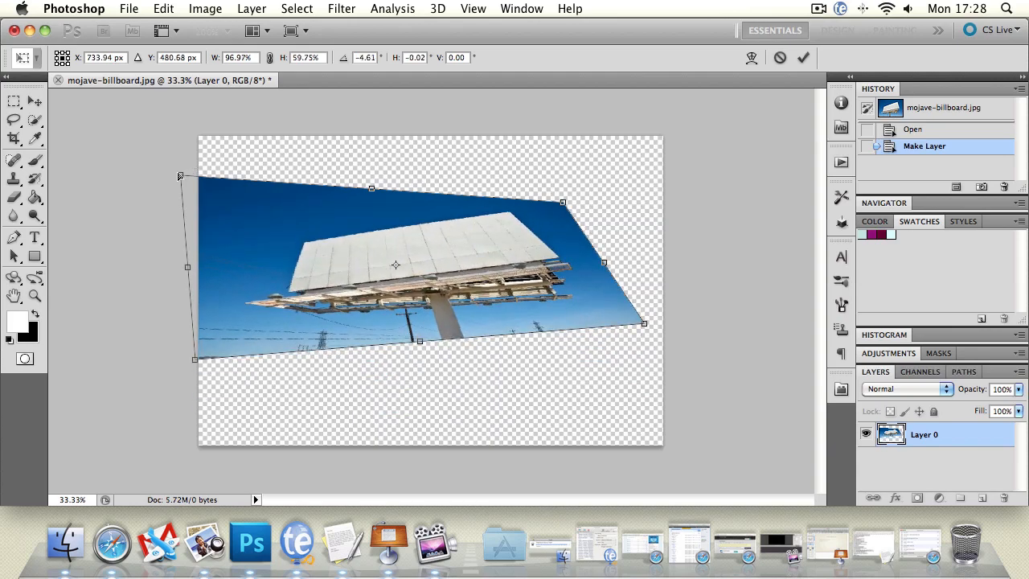
{"action": "left_click_drag", "start_coordinate": [180, 175], "coordinate": [277, 182]}
{"action": "left_click_drag", "start_coordinate": [197, 363], "coordinate": [230, 284]}
Apply the skew transformation to the billboard layer and undo it
{"action": "left_click", "coordinate": [34, 100]}
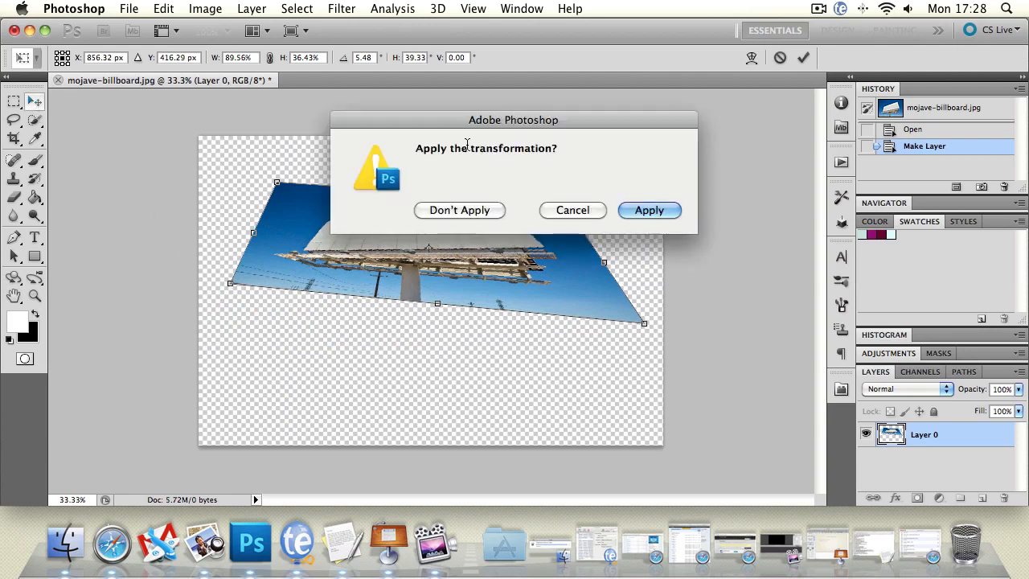
{"action": "left_click", "coordinate": [650, 210]}
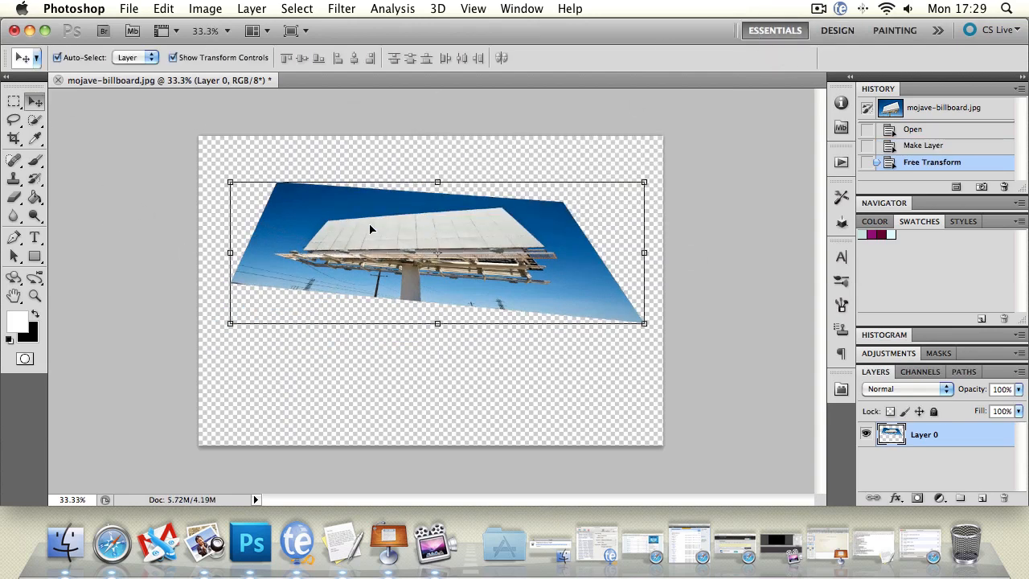
{"action": "key", "text": "super+z"}
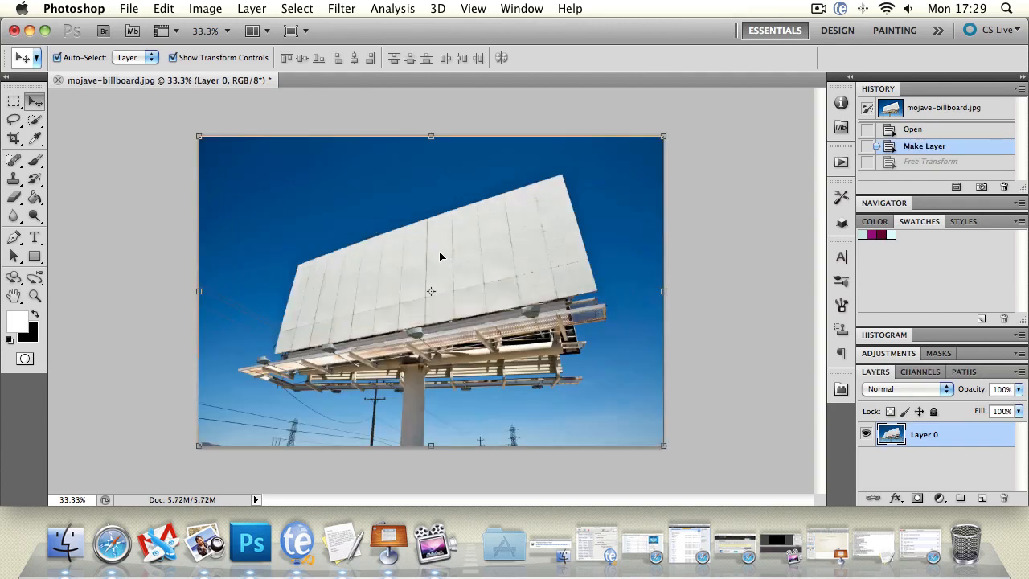
Try the Distort transform on the billboard layer by pulling all four corners freely inward, and discard the transformation
{"action": "left_click", "coordinate": [163, 8]}
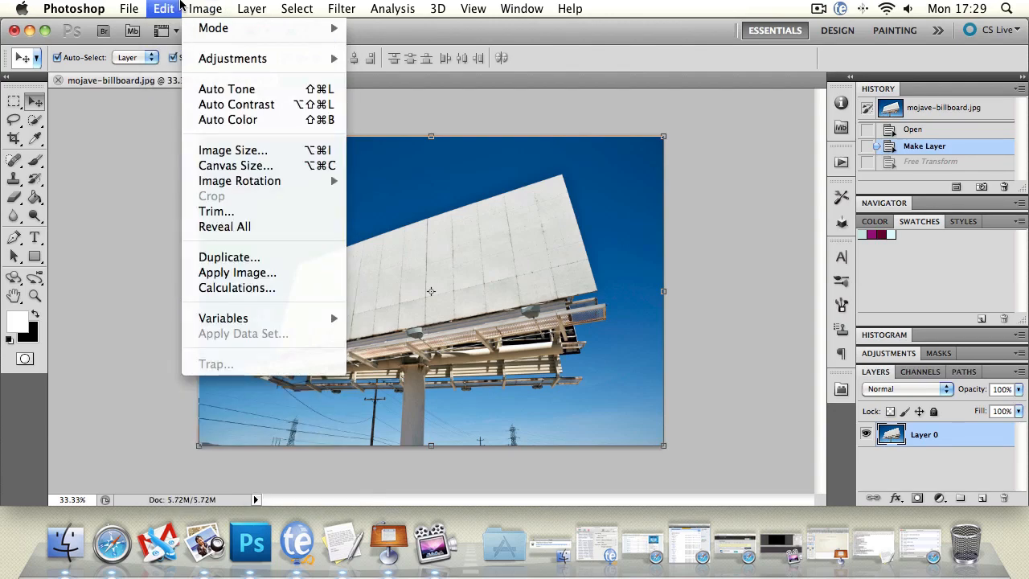
{"action": "mouse_move", "coordinate": [263, 364]}
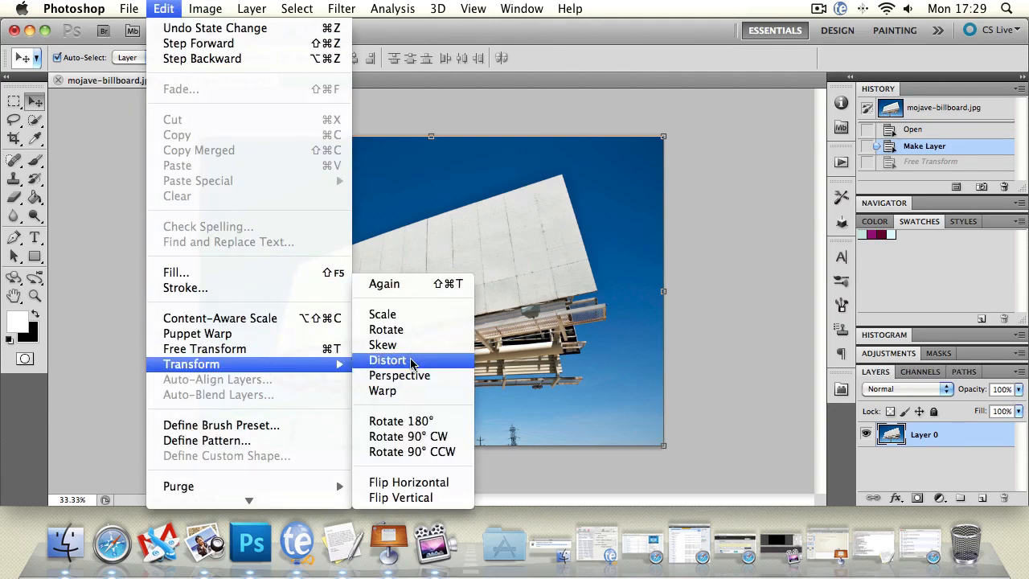
{"action": "left_click", "coordinate": [412, 362]}
{"action": "left_click_drag", "start_coordinate": [199, 137], "coordinate": [318, 203]}
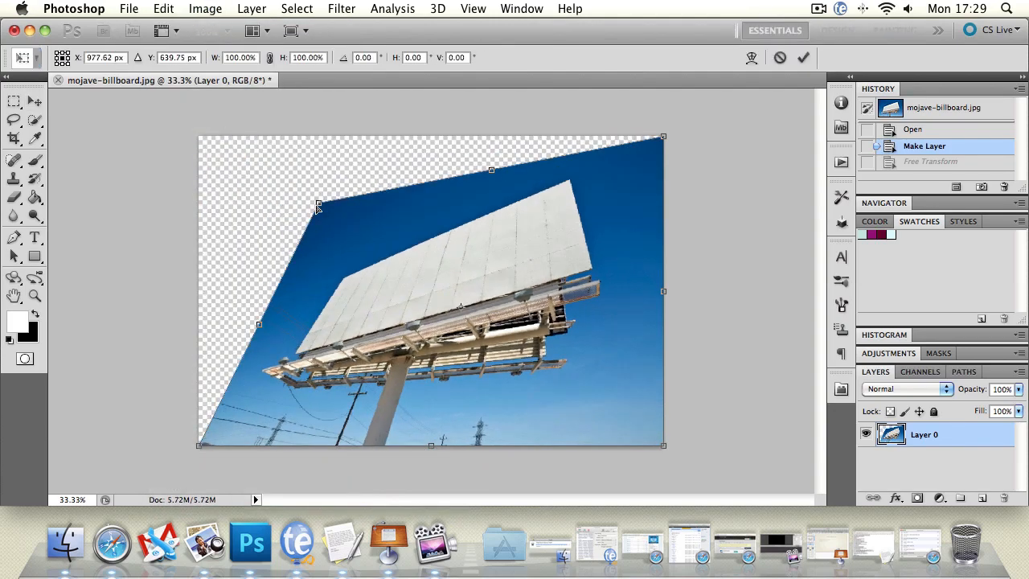
{"action": "left_click_drag", "start_coordinate": [664, 445], "coordinate": [500, 349]}
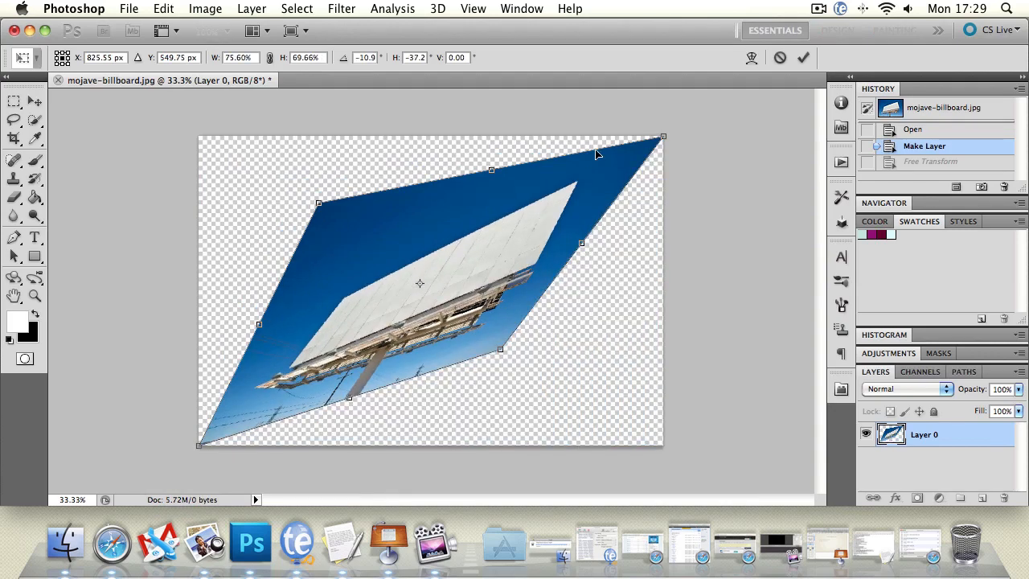
{"action": "left_click_drag", "start_coordinate": [661, 138], "coordinate": [466, 185]}
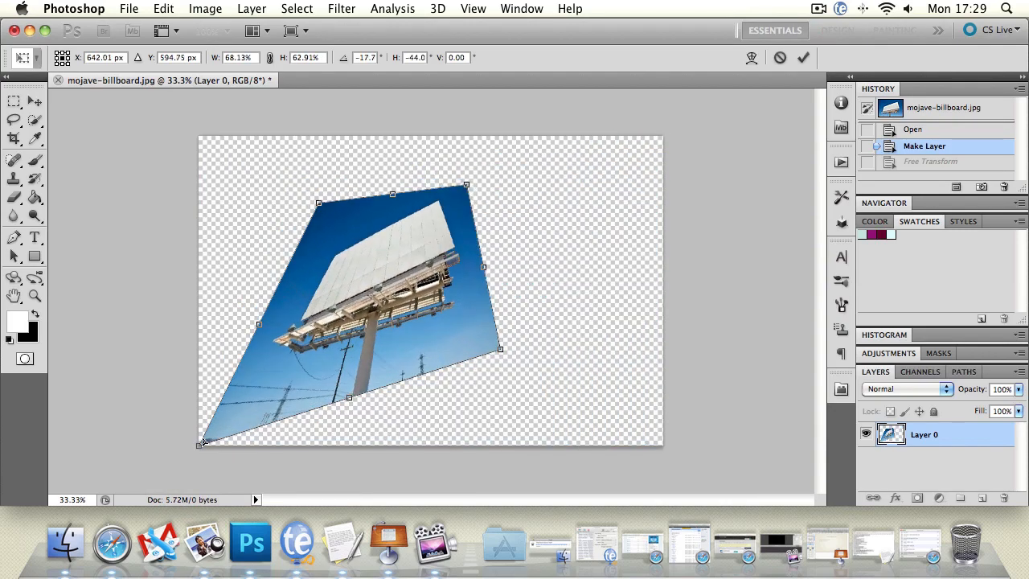
{"action": "left_click_drag", "start_coordinate": [203, 441], "coordinate": [241, 415]}
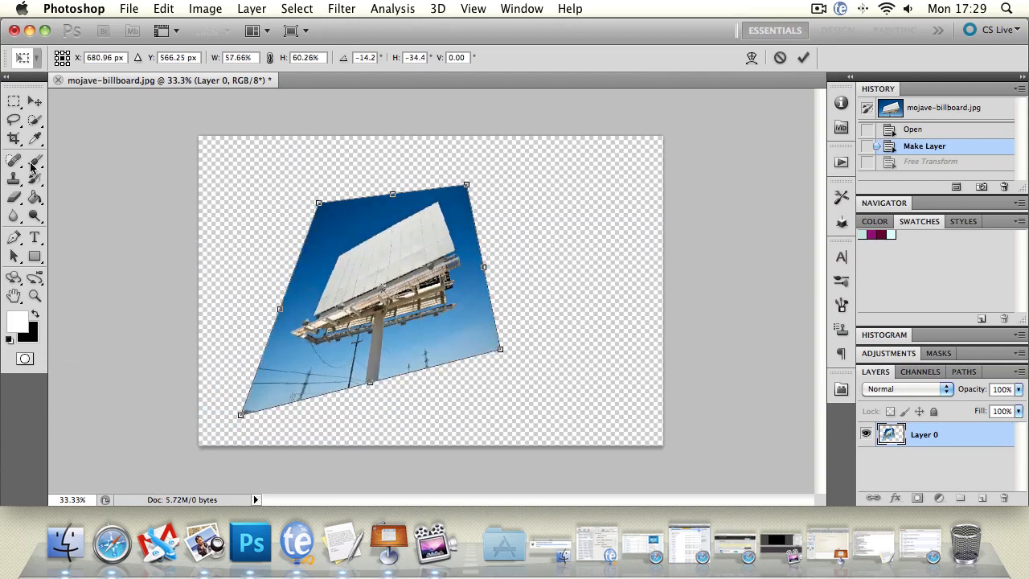
{"action": "left_click", "coordinate": [34, 101]}
{"action": "left_click", "coordinate": [458, 210]}
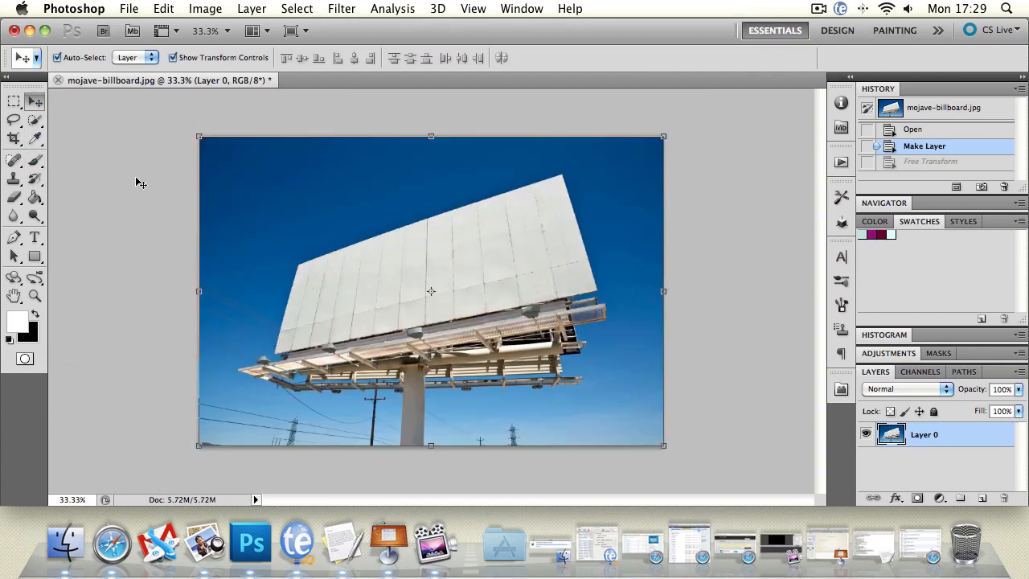
Try the Skew transform on the billboard layer by sliding its left edge upward, and discard the transformation
{"action": "left_click", "coordinate": [169, 9]}
{"action": "mouse_move", "coordinate": [260, 363]}
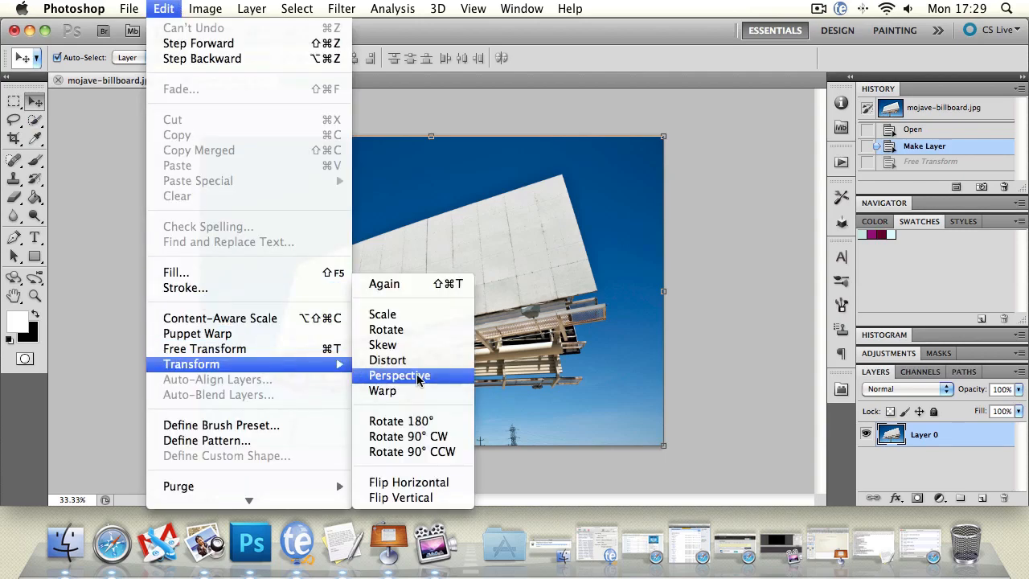
{"action": "left_click", "coordinate": [414, 345]}
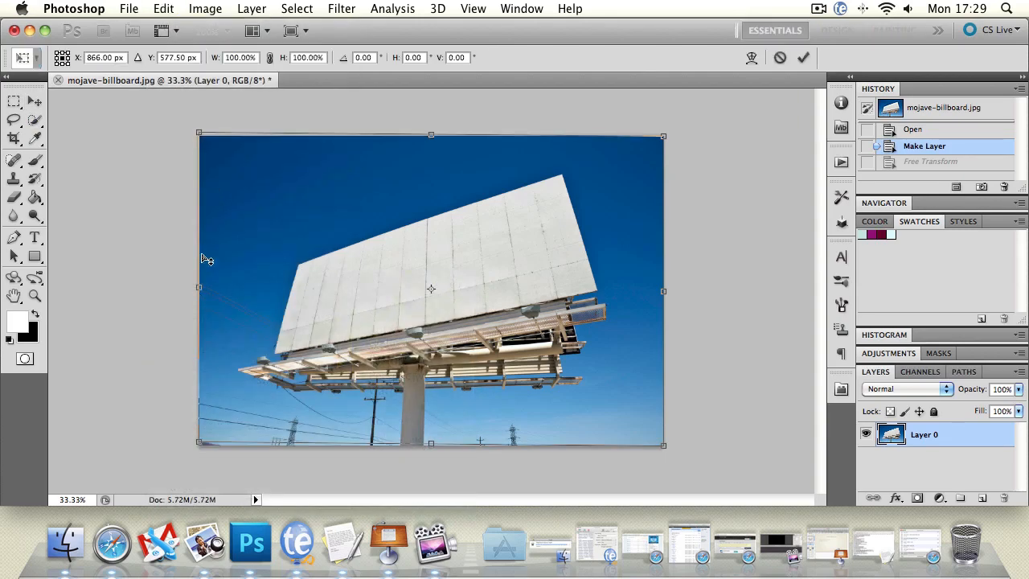
{"action": "mouse_move", "coordinate": [201, 255]}
{"action": "left_mouse_down"}
{"action": "mouse_move", "coordinate": [197, 201]}
{"action": "mouse_move", "coordinate": [189, 309]}
{"action": "mouse_move", "coordinate": [193, 242]}
{"action": "left_mouse_up"}
{"action": "left_click", "coordinate": [37, 102]}
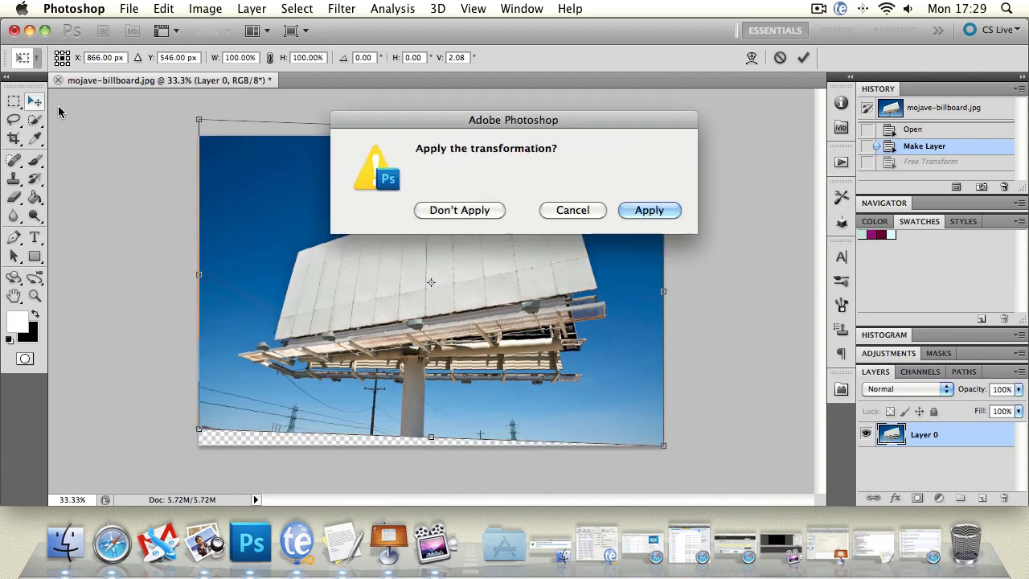
{"action": "left_click", "coordinate": [468, 214]}
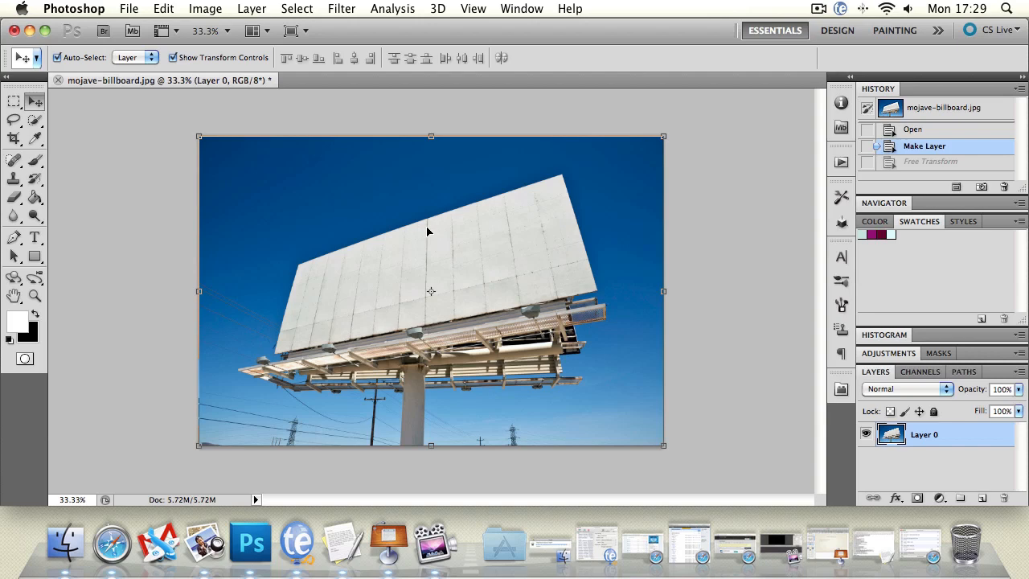
Try the Perspective transform on the billboard layer by pulling the upper corners inward and sliding the lower edge right, and discard it
{"action": "left_click", "coordinate": [158, 8]}
{"action": "mouse_move", "coordinate": [239, 363]}
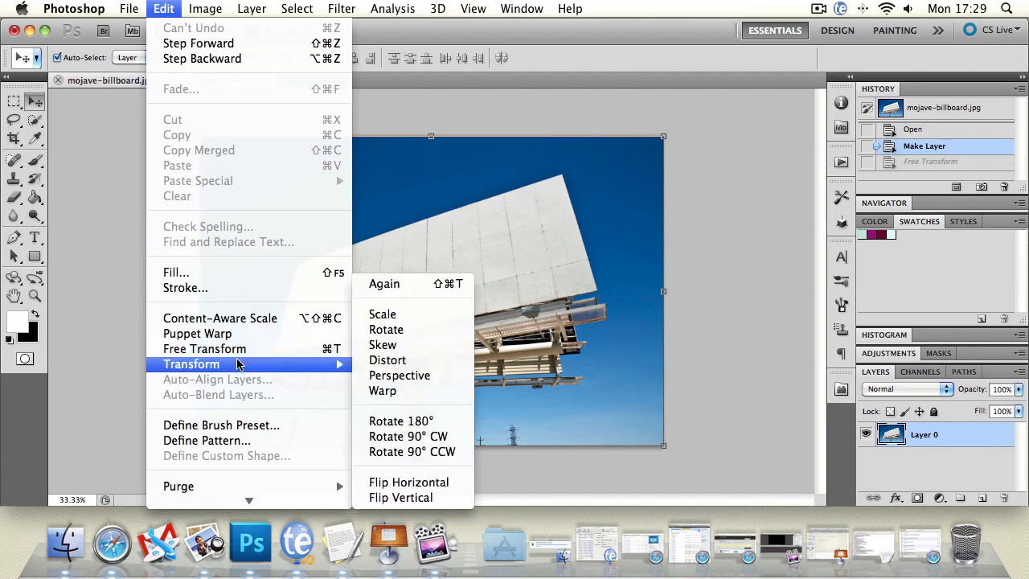
{"action": "left_click", "coordinate": [397, 372]}
{"action": "left_click_drag", "start_coordinate": [200, 136], "coordinate": [341, 138]}
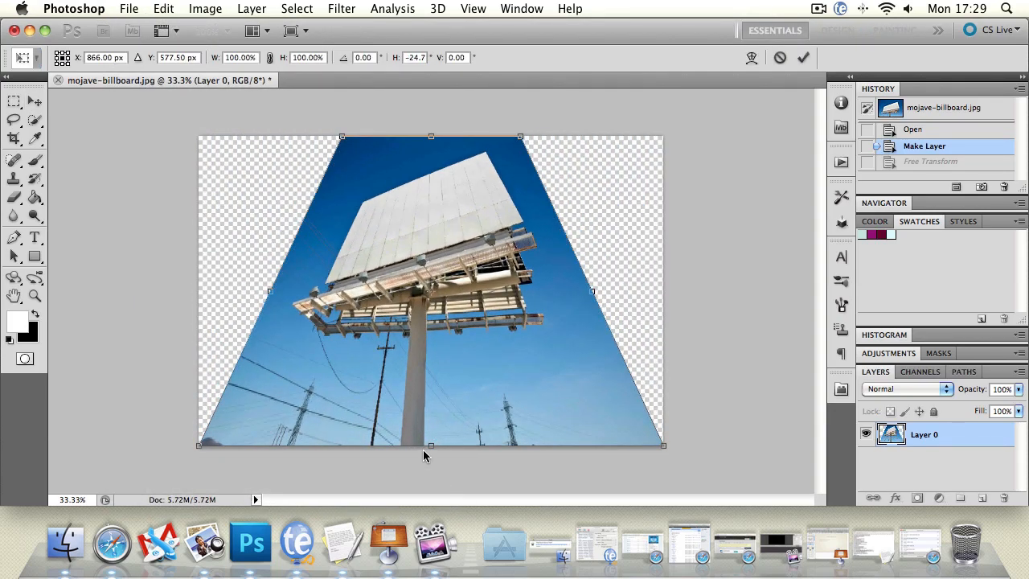
{"action": "left_click_drag", "start_coordinate": [429, 445], "coordinate": [395, 330]}
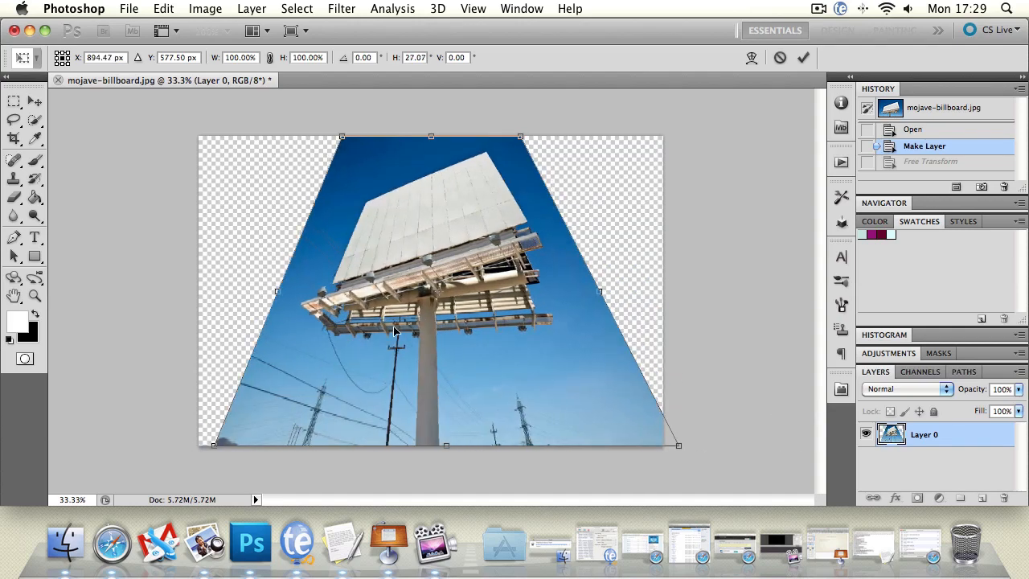
{"action": "left_click", "coordinate": [35, 100]}
{"action": "left_click", "coordinate": [478, 206]}
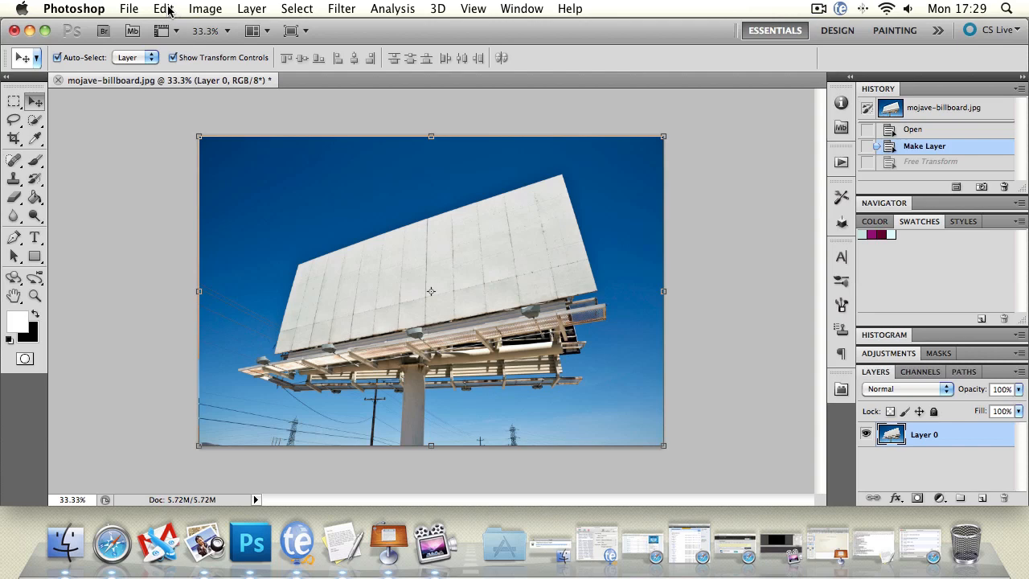
Try a custom Warp on the billboard layer by bending the mesh interior, edges and corners freely, and cancel it
{"action": "left_click", "coordinate": [165, 9]}
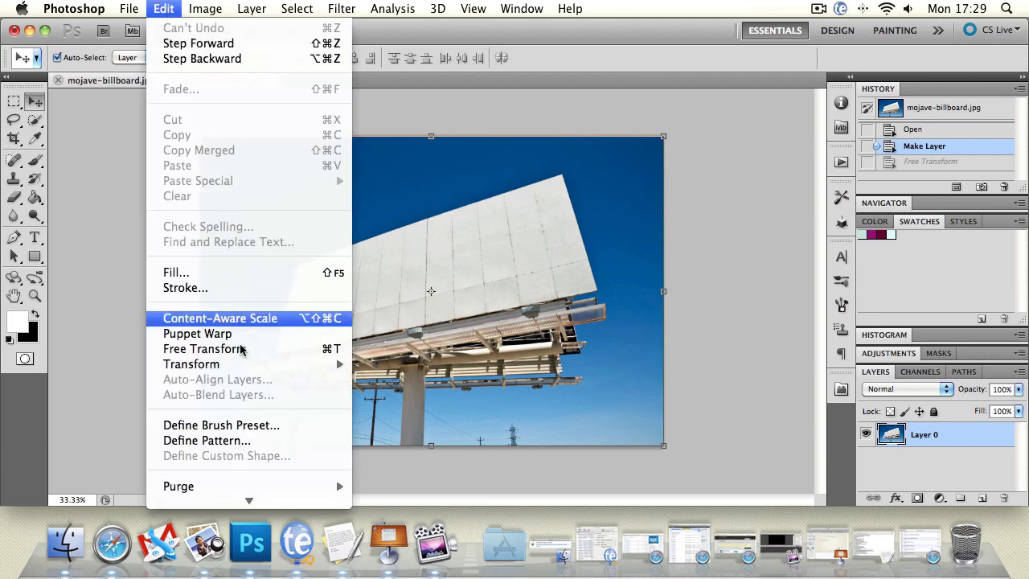
{"action": "mouse_move", "coordinate": [238, 365]}
{"action": "left_click", "coordinate": [402, 391]}
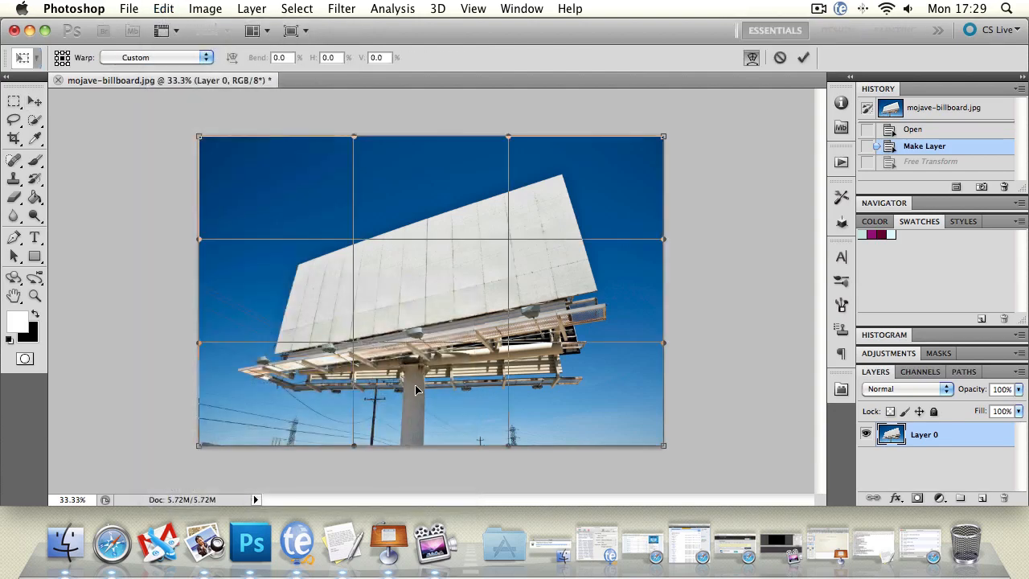
{"action": "left_click_drag", "start_coordinate": [390, 294], "coordinate": [391, 323]}
{"action": "left_click_drag", "start_coordinate": [591, 414], "coordinate": [575, 325]}
{"action": "left_click_drag", "start_coordinate": [347, 358], "coordinate": [398, 317]}
{"action": "left_click_drag", "start_coordinate": [285, 214], "coordinate": [232, 206]}
{"action": "left_click_drag", "start_coordinate": [363, 309], "coordinate": [352, 225]}
{"action": "left_click_drag", "start_coordinate": [439, 342], "coordinate": [358, 249]}
{"action": "left_click_drag", "start_coordinate": [563, 310], "coordinate": [439, 291]}
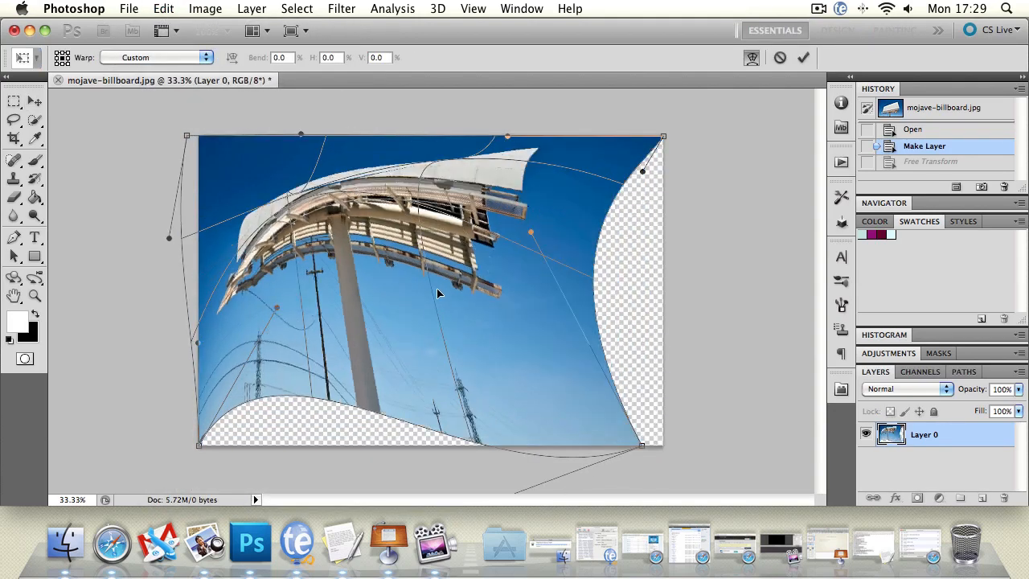
{"action": "left_click", "coordinate": [779, 58]}
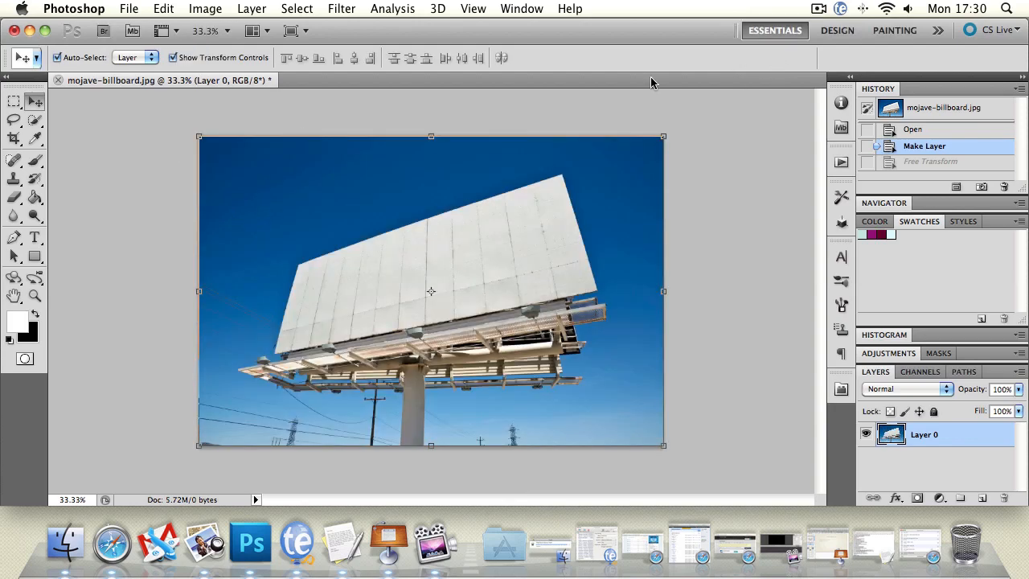
Start a Warp on the billboard layer, try the Arc Upper preset, and switch to Flag with a bend of about 1.4%
{"action": "left_click", "coordinate": [164, 8]}
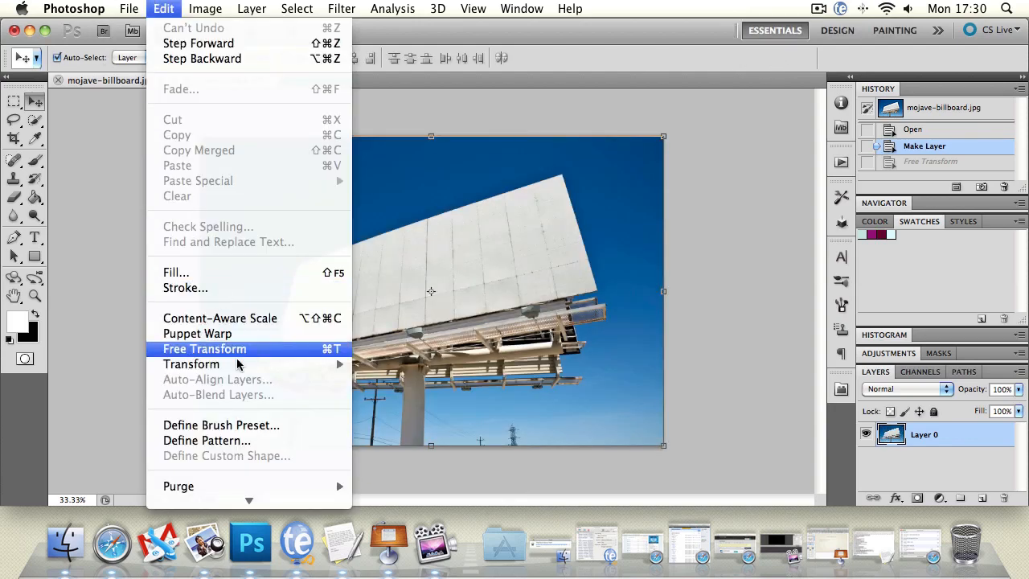
{"action": "mouse_move", "coordinate": [243, 367]}
{"action": "left_click", "coordinate": [383, 391]}
{"action": "left_click", "coordinate": [147, 58]}
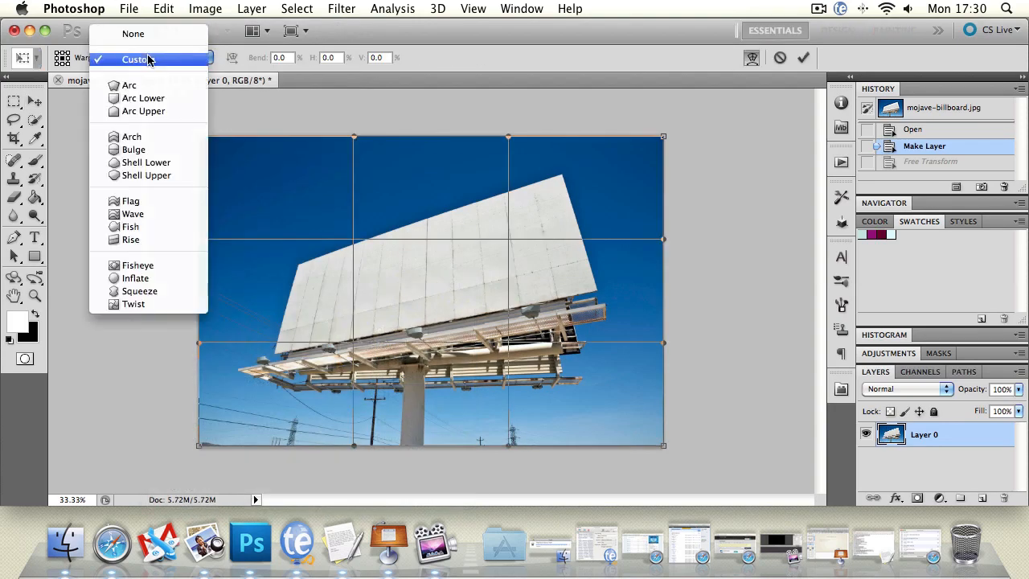
{"action": "left_click", "coordinate": [154, 85]}
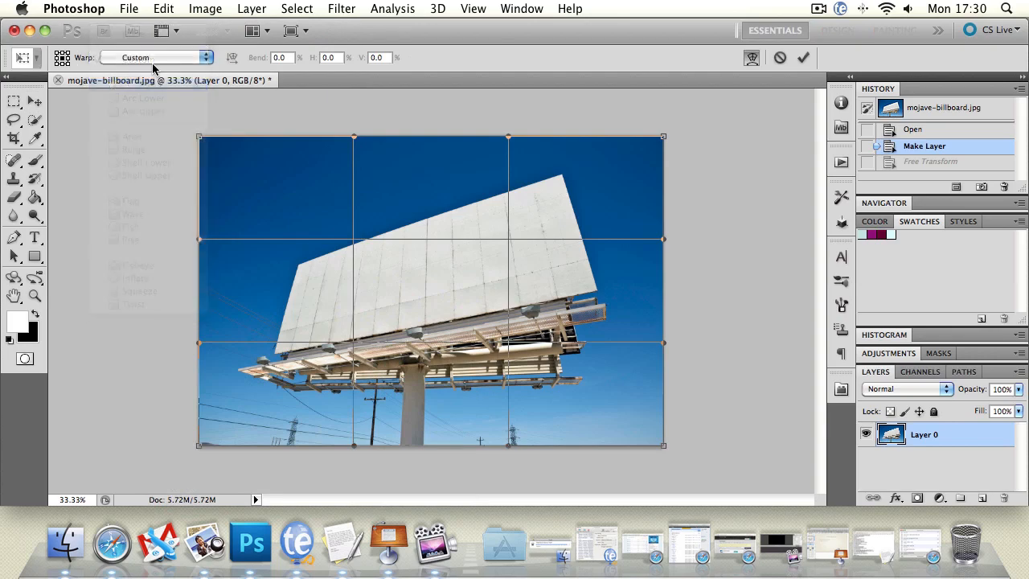
{"action": "left_click", "coordinate": [149, 59]}
{"action": "left_click", "coordinate": [154, 87]}
{"action": "left_click", "coordinate": [158, 61]}
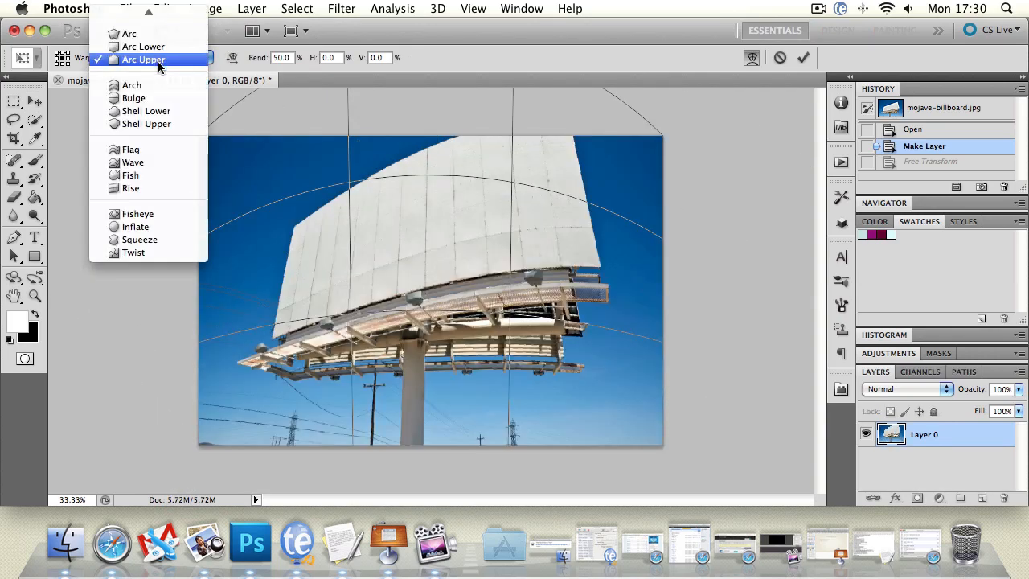
{"action": "left_click", "coordinate": [156, 149]}
{"action": "left_click_drag", "start_coordinate": [314, 225], "coordinate": [315, 142]}
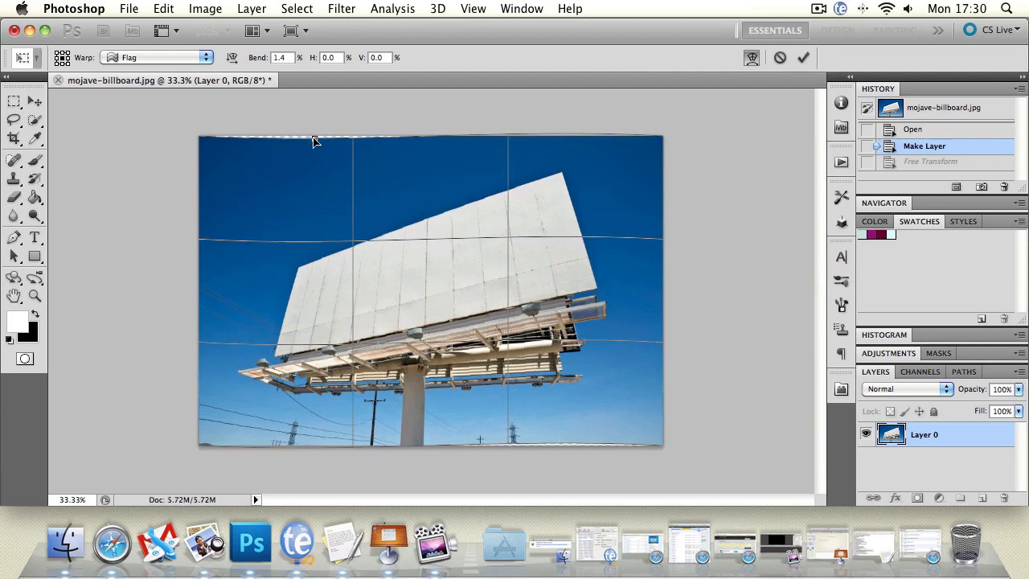
Try the Inflate warp preset with bend -34.5%, horizontal distortion -5.3% and vertical distortion -8.0%, and discard the transformation
{"action": "left_click", "coordinate": [144, 59]}
{"action": "left_click", "coordinate": [153, 137]}
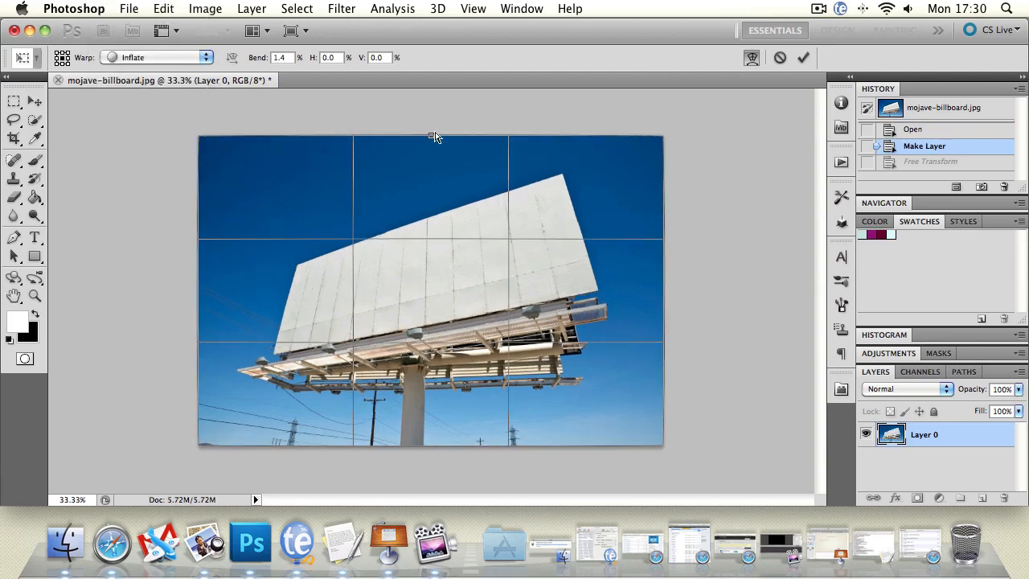
{"action": "left_click_drag", "start_coordinate": [435, 137], "coordinate": [431, 184]}
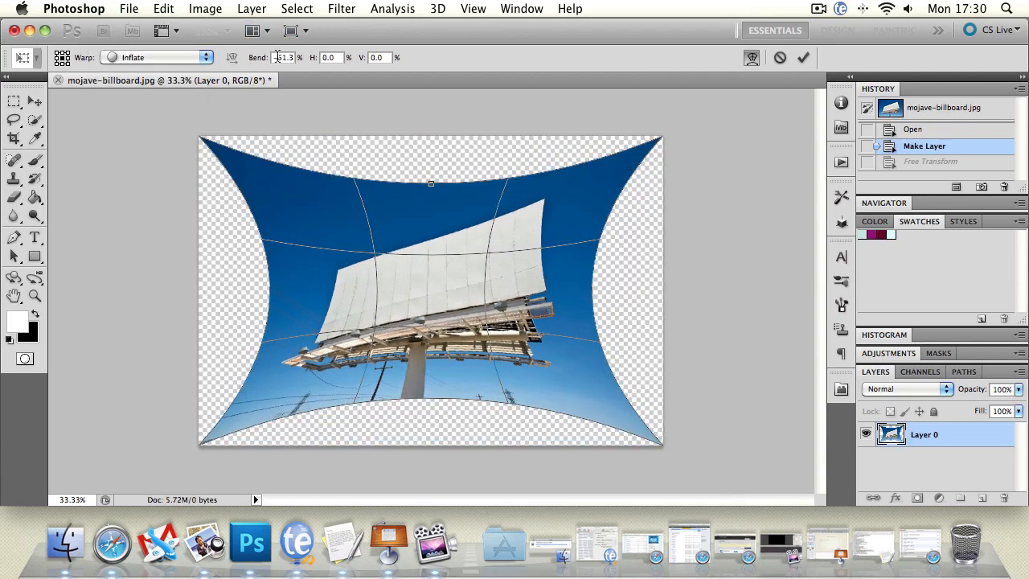
{"action": "left_click_drag", "start_coordinate": [261, 66], "coordinate": [424, 46]}
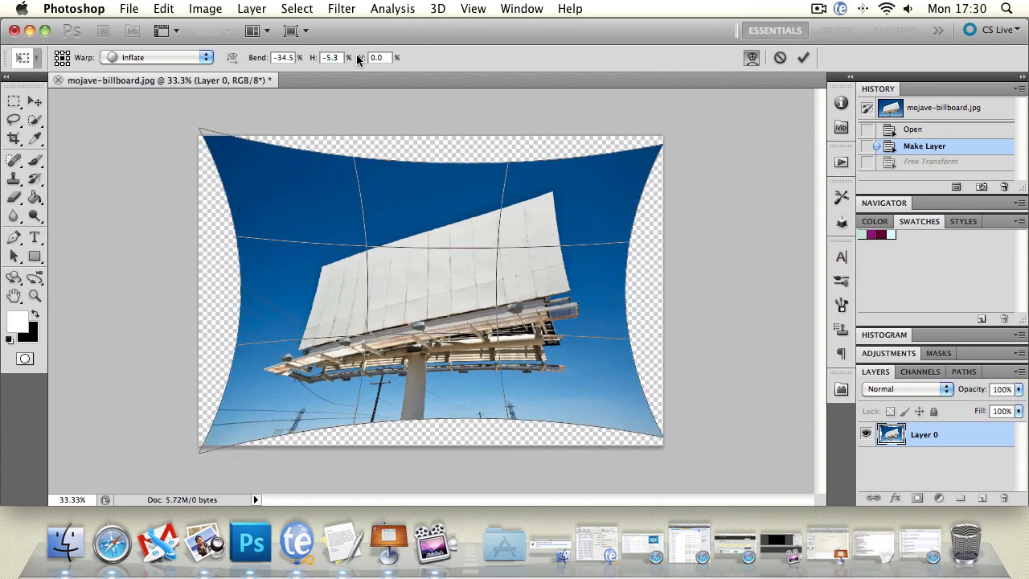
{"action": "left_click_drag", "start_coordinate": [359, 59], "coordinate": [315, 213]}
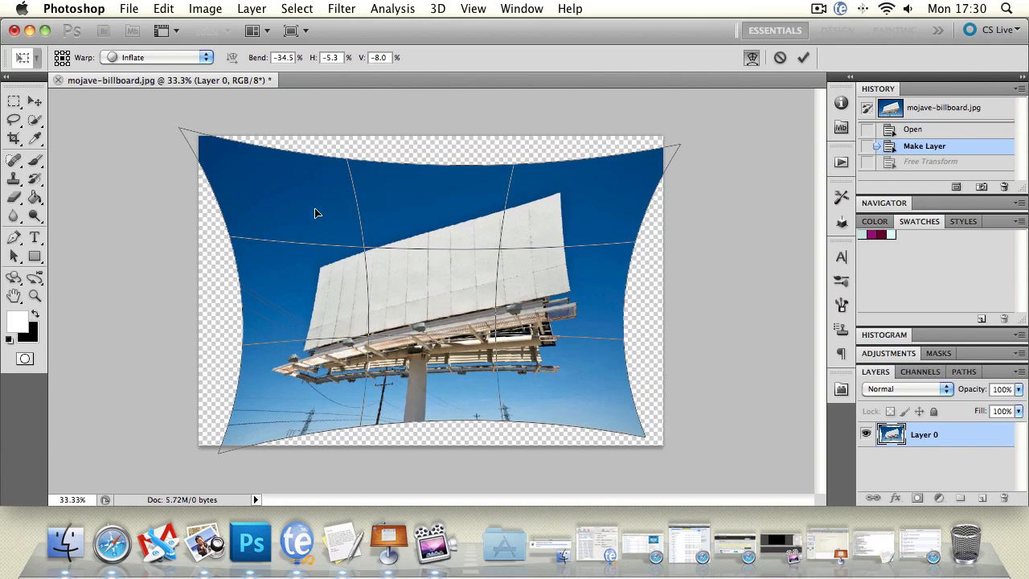
{"action": "left_click", "coordinate": [34, 100]}
{"action": "left_click", "coordinate": [465, 211]}
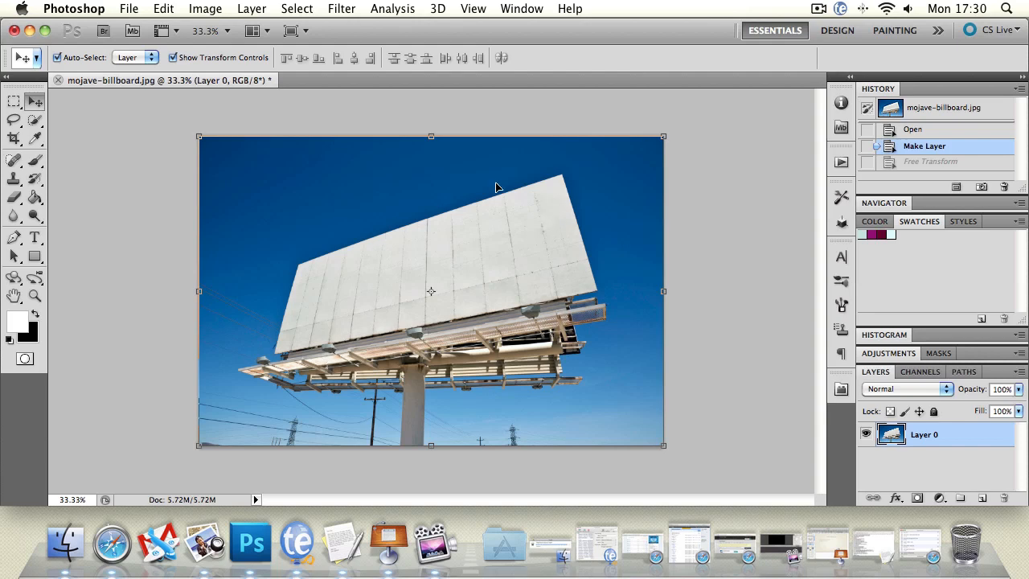
Try to add a text layer in the sky above the billboard with the font size at 18 pt, and undo it
{"action": "left_click", "coordinate": [35, 237]}
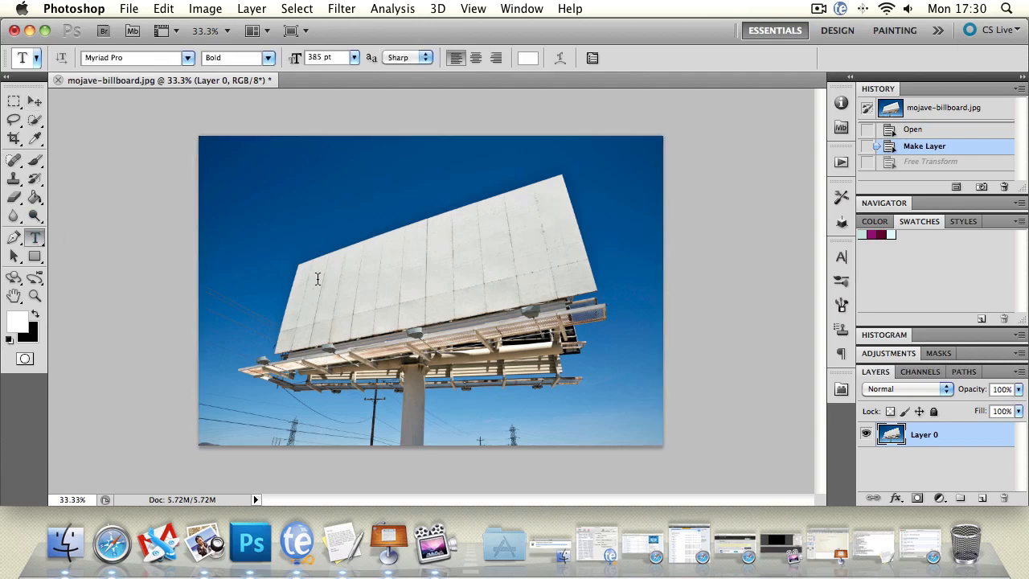
{"action": "left_click", "coordinate": [295, 230]}
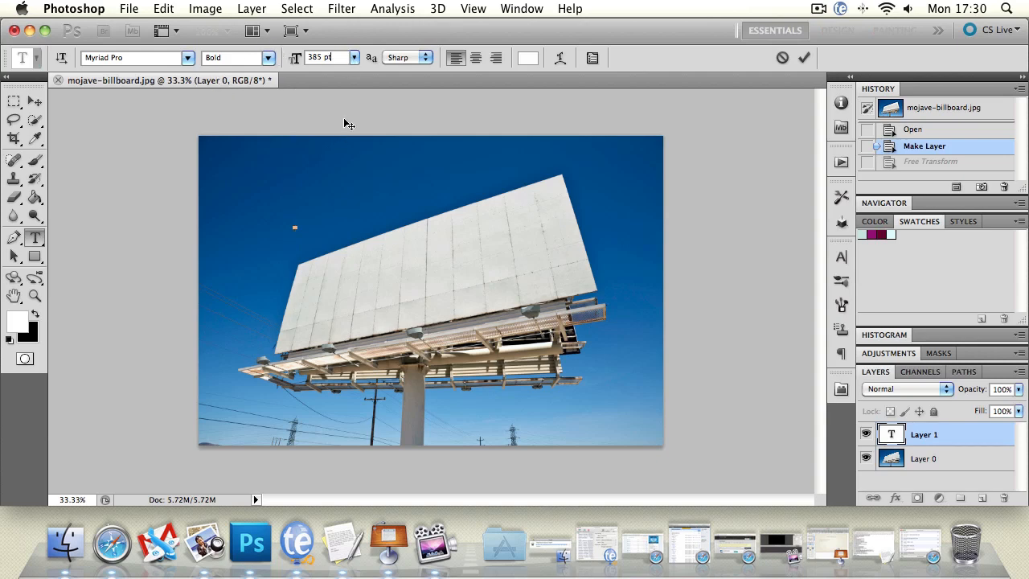
{"action": "left_click", "coordinate": [354, 62]}
{"action": "left_click", "coordinate": [347, 165]}
{"action": "type", "text": "6"}
{"action": "left_click", "coordinate": [35, 101]}
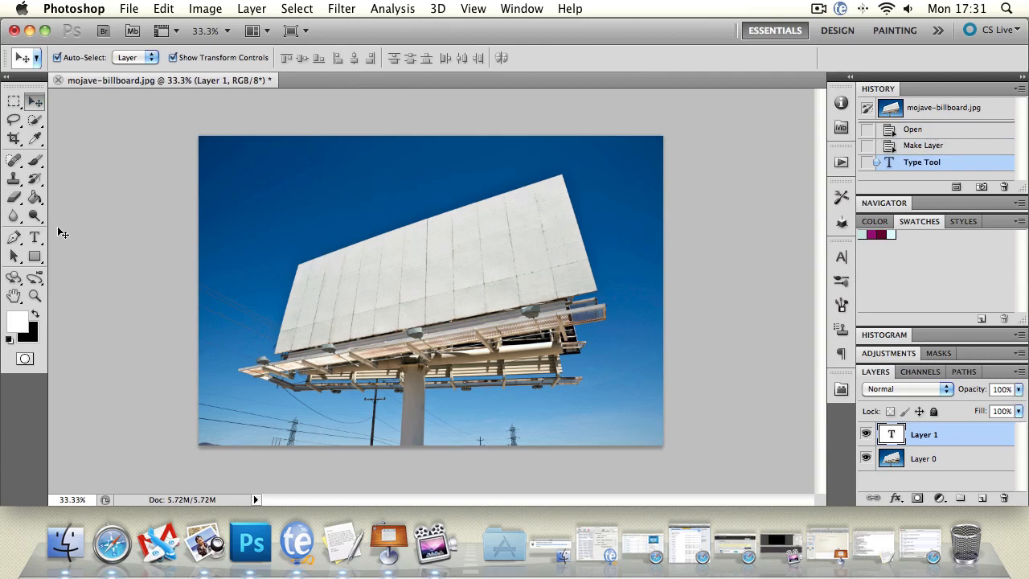
{"action": "key", "text": "super+z"}
Add a text layer reading "Billboard" in the sky above the billboard's upper-left corner
{"action": "left_click", "coordinate": [34, 237]}
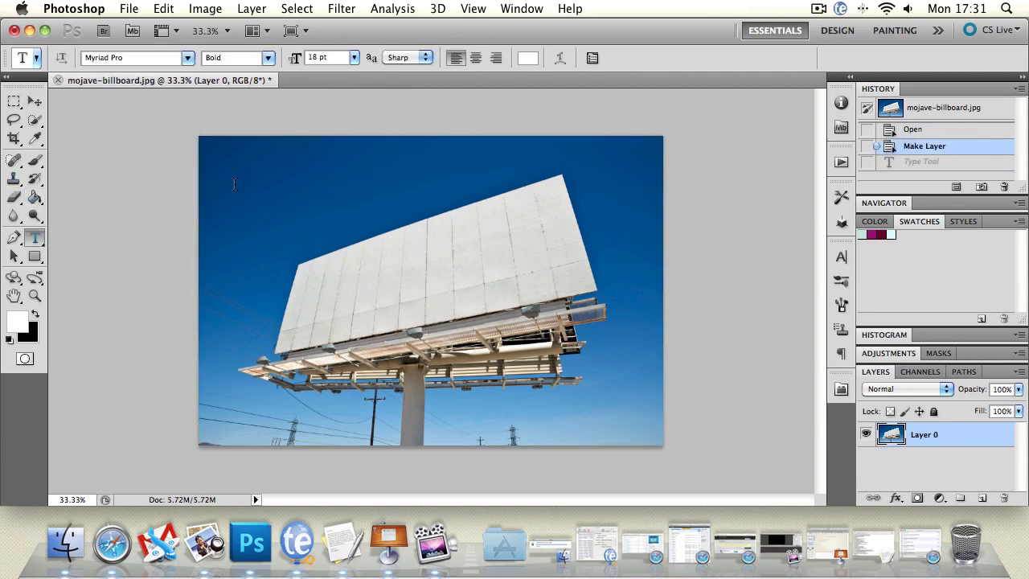
{"action": "left_click", "coordinate": [299, 188]}
{"action": "type", "text": "Billboard"}
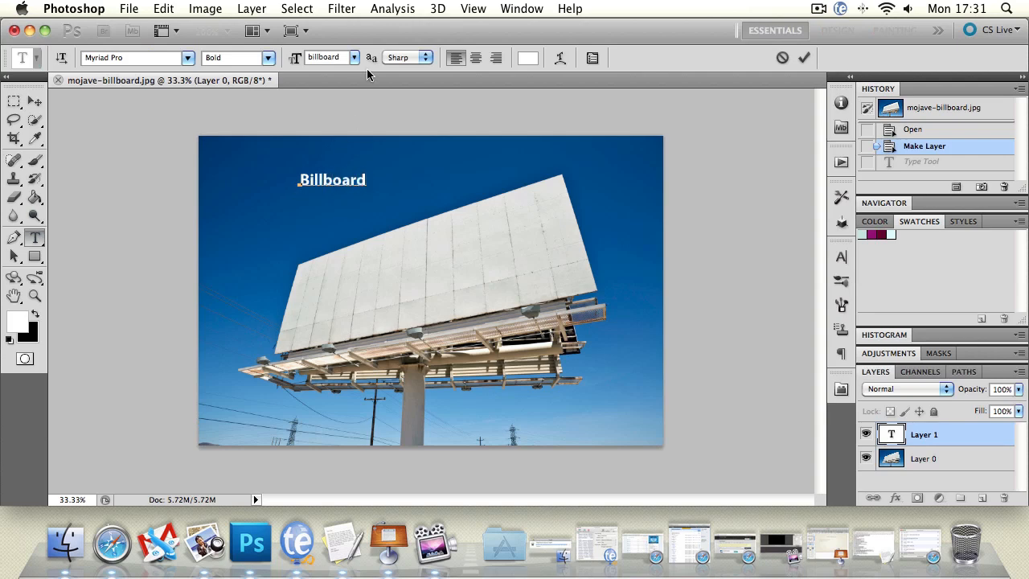
Select all of the "Billboard" text and enlarge its font size to 79 pt
{"action": "key", "text": "super+a"}
{"action": "left_click_drag", "start_coordinate": [295, 64], "coordinate": [355, 61]}
{"action": "left_click", "coordinate": [634, 216]}
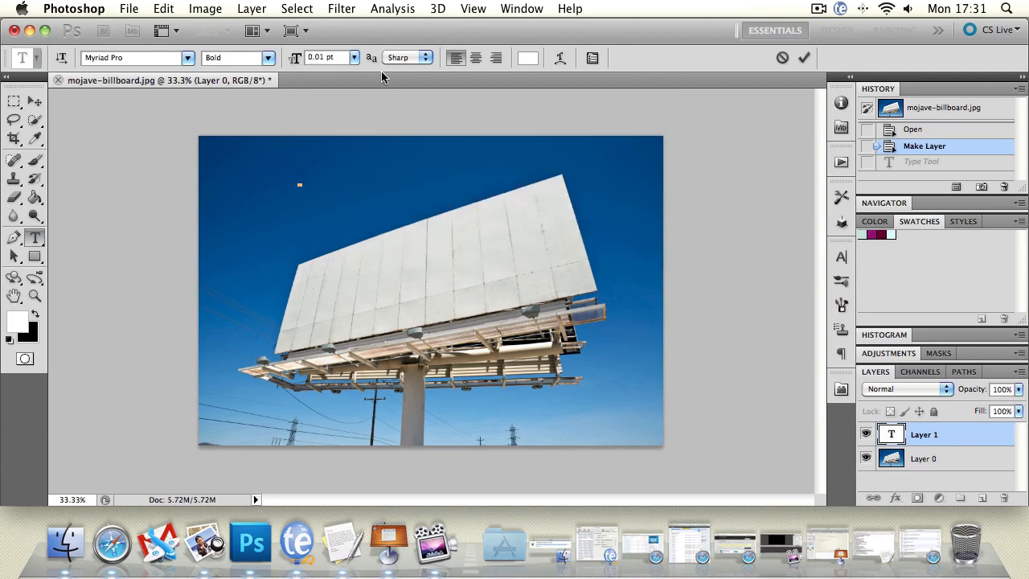
{"action": "left_click", "coordinate": [354, 58]}
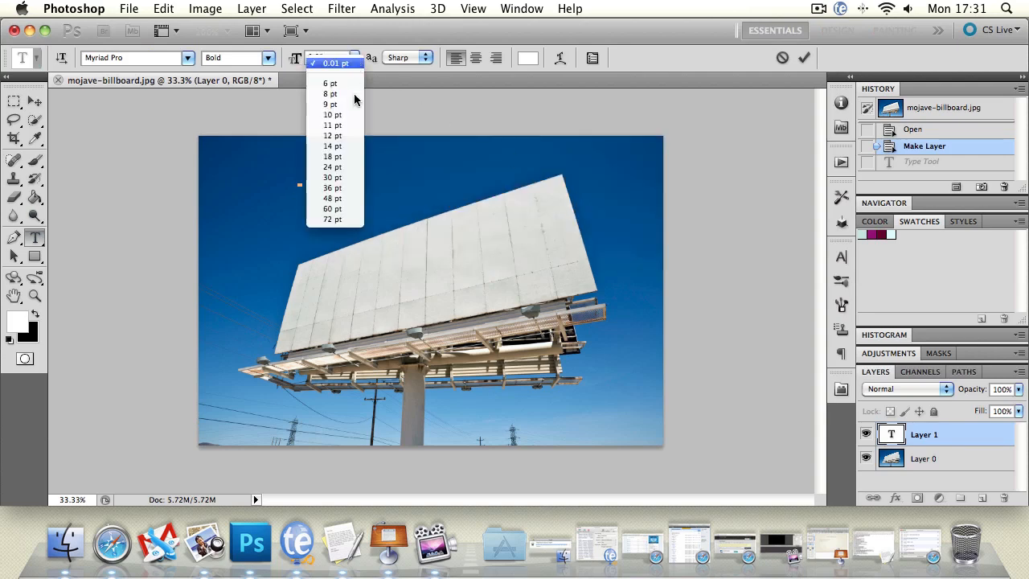
{"action": "left_click", "coordinate": [332, 218]}
{"action": "left_click_drag", "start_coordinate": [292, 58], "coordinate": [297, 58]}
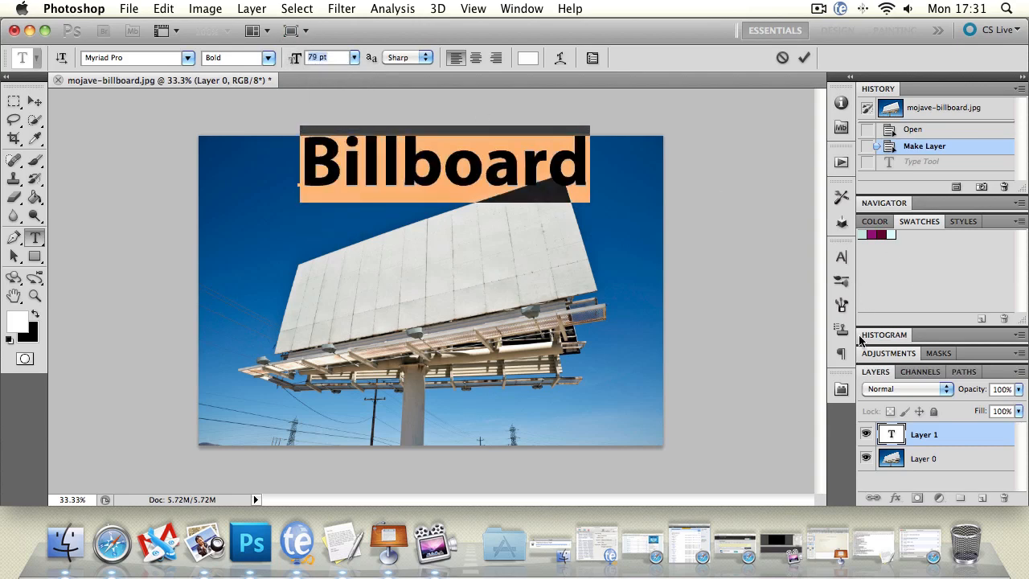
Set the "Billboard" text to all caps and move it slightly left and down so it fits inside the photo
{"action": "left_click", "coordinate": [841, 256]}
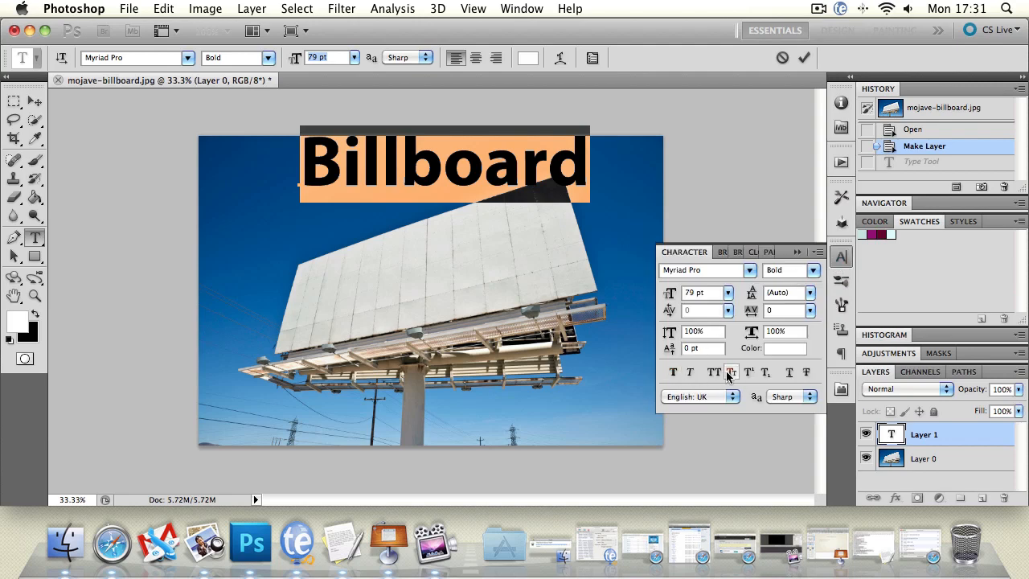
{"action": "left_click", "coordinate": [714, 371]}
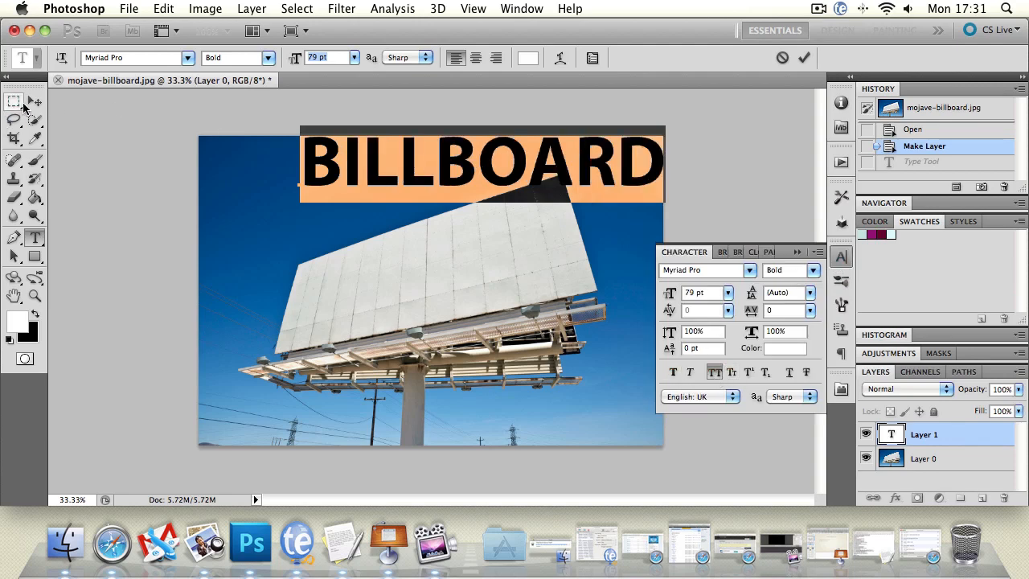
{"action": "left_click", "coordinate": [35, 101]}
{"action": "left_click_drag", "start_coordinate": [669, 190], "coordinate": [635, 198]}
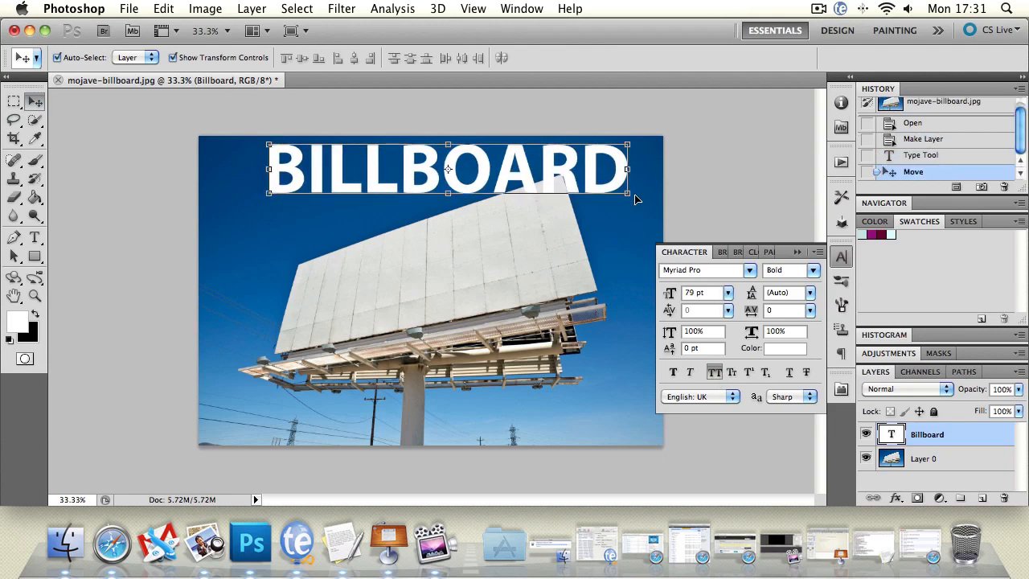
Change the text color to dark grey #414141 and move the text down over the billboard's blank face
{"action": "left_click", "coordinate": [786, 348]}
{"action": "left_click_drag", "start_coordinate": [386, 310], "coordinate": [239, 280]}
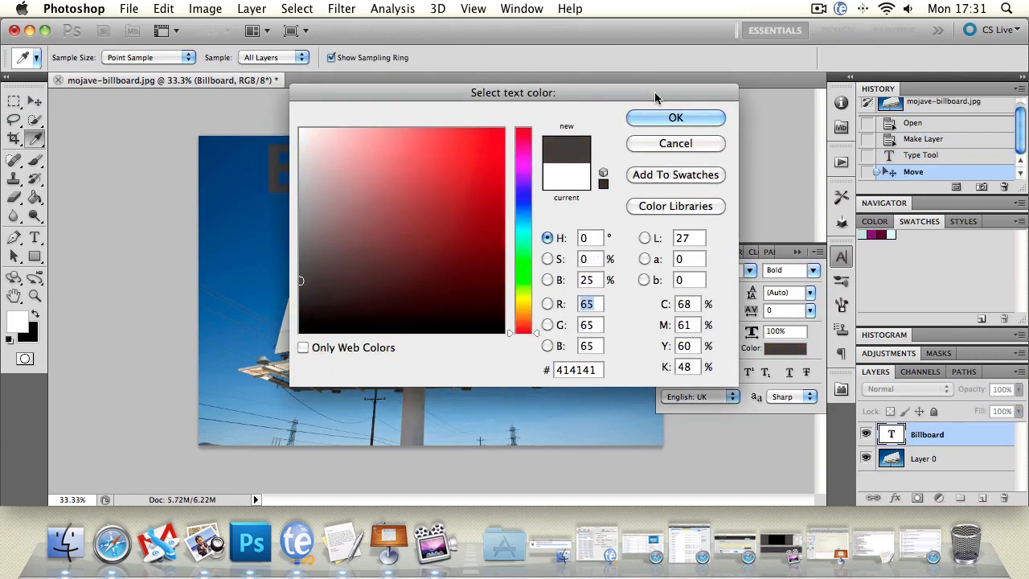
{"action": "left_click", "coordinate": [676, 118]}
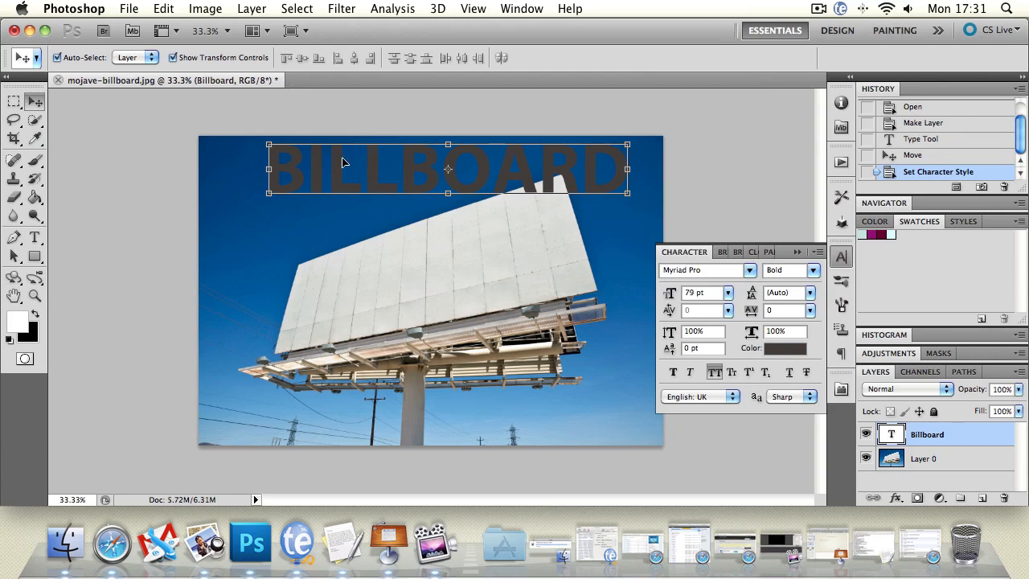
{"action": "left_click_drag", "start_coordinate": [342, 163], "coordinate": [341, 267]}
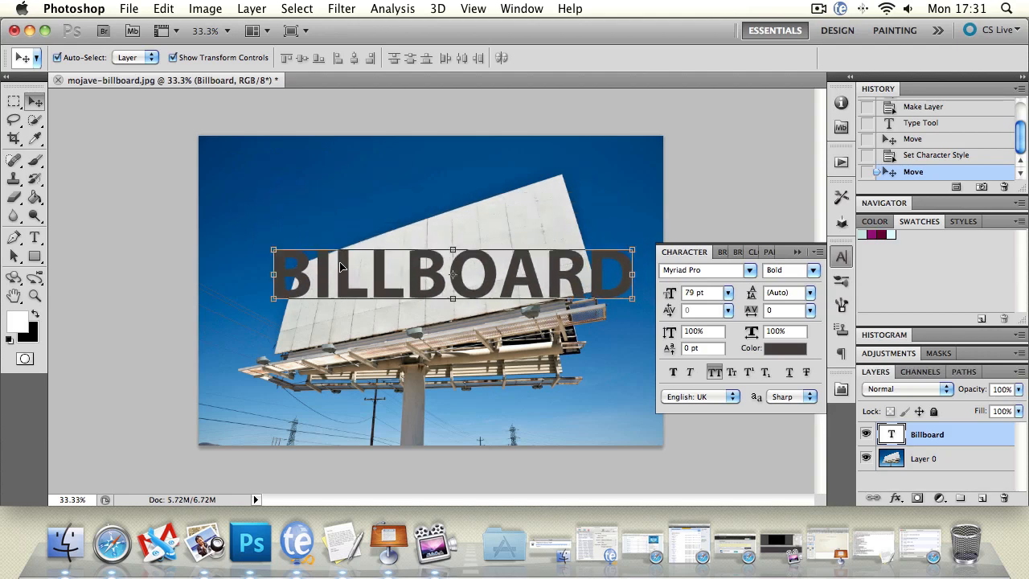
Skew the BILLBOARD text layer so its left end lines up with the billboard's slanted left edge
{"action": "left_click", "coordinate": [296, 207]}
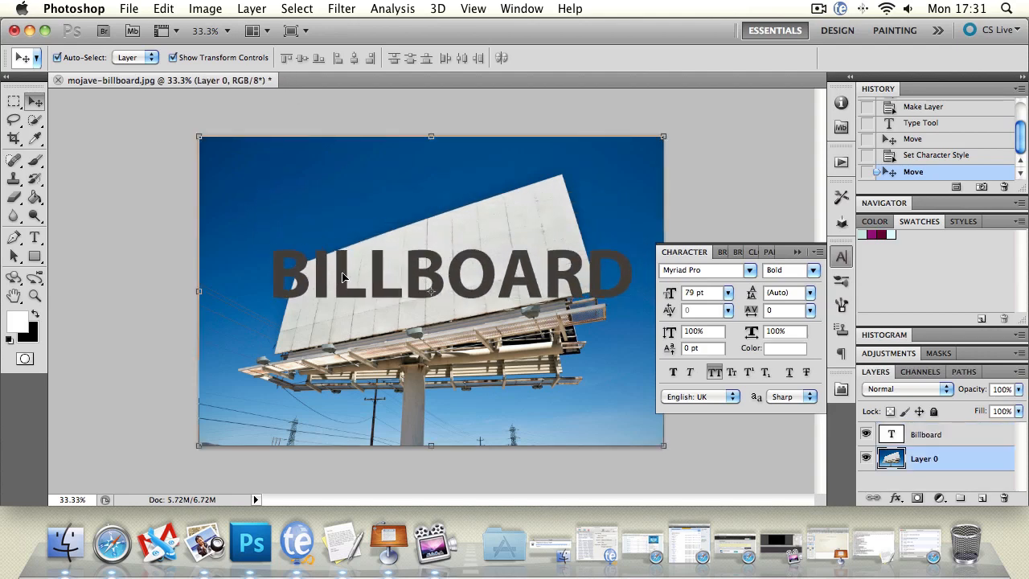
{"action": "left_click", "coordinate": [344, 277]}
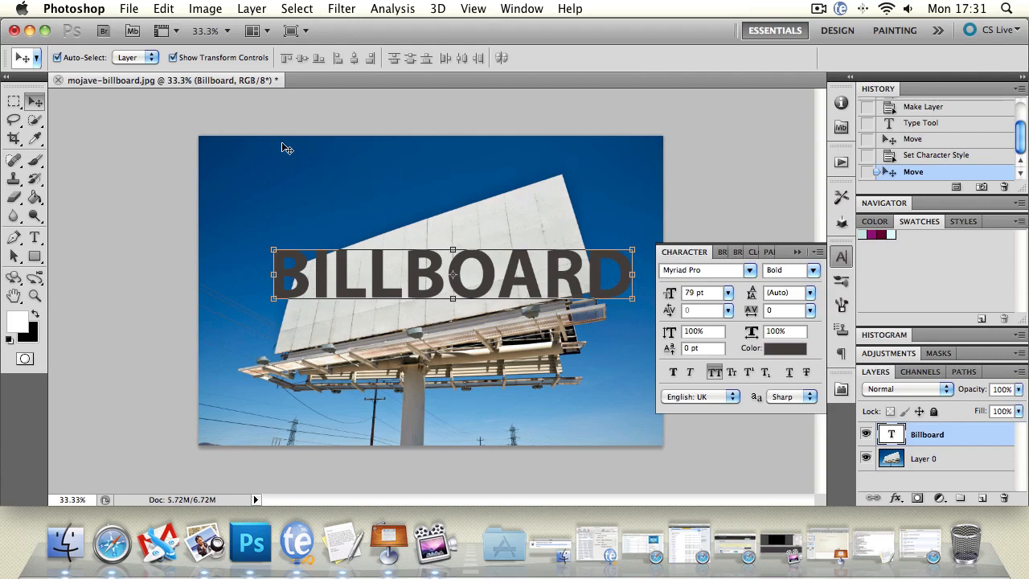
{"action": "left_click", "coordinate": [153, 7]}
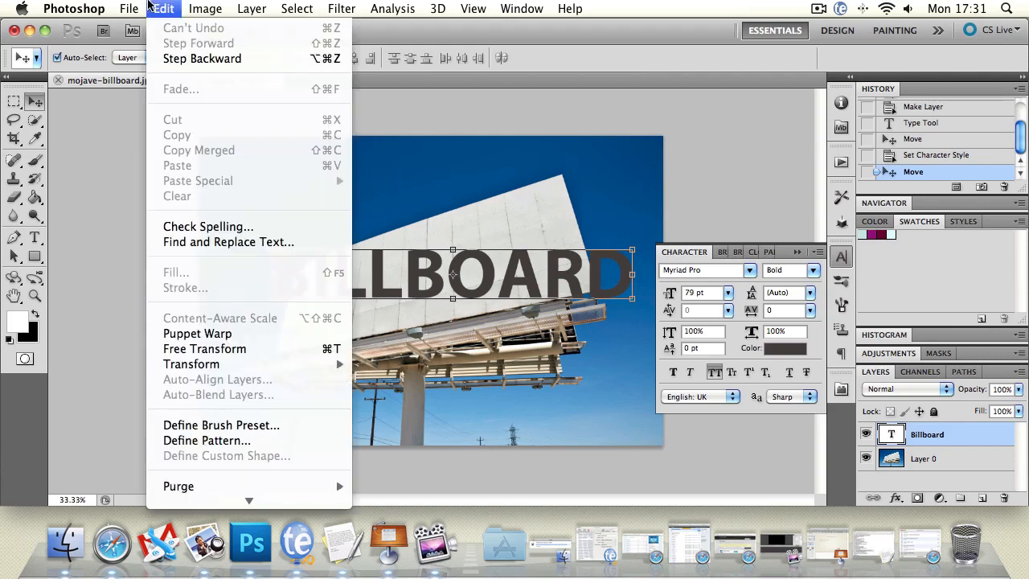
{"action": "mouse_move", "coordinate": [262, 368]}
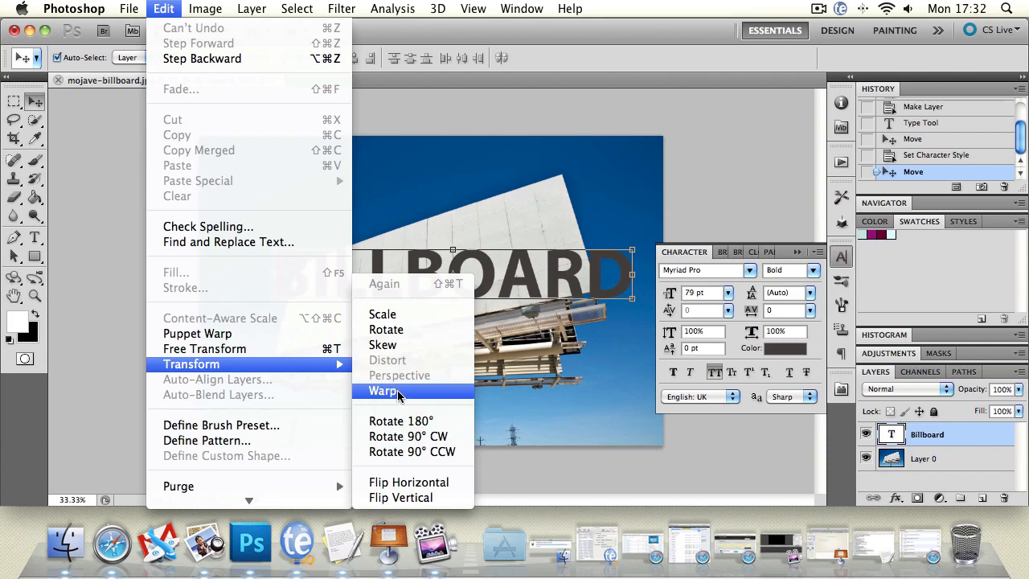
{"action": "left_click", "coordinate": [397, 352]}
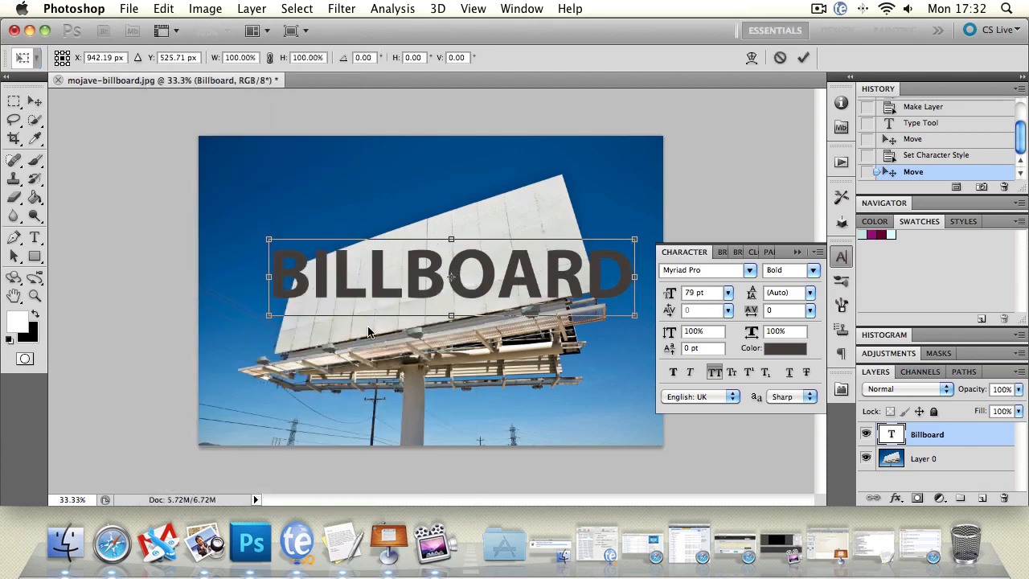
{"action": "left_click_drag", "start_coordinate": [269, 318], "coordinate": [280, 353]}
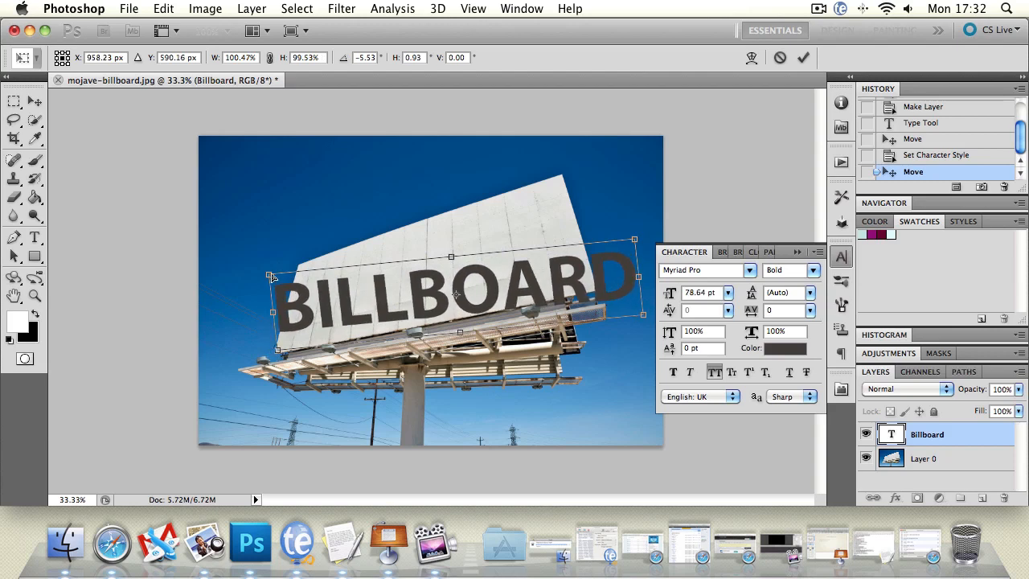
{"action": "left_click_drag", "start_coordinate": [276, 274], "coordinate": [300, 262]}
{"action": "left_click_drag", "start_coordinate": [280, 342], "coordinate": [278, 348]}
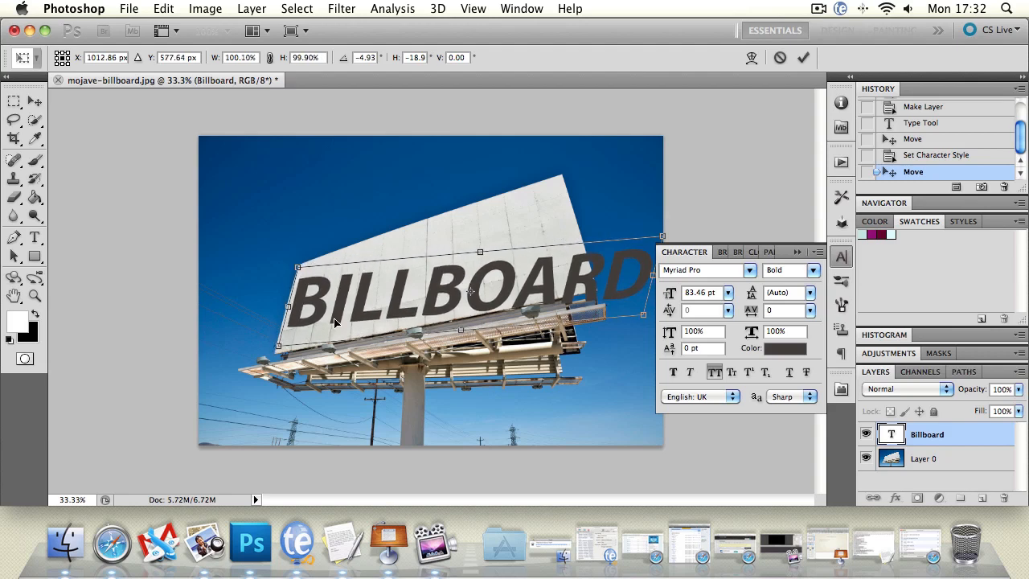
Skew the text's right end up to follow the billboard's slope, and move the text back to the face's left edge
{"action": "left_click_drag", "start_coordinate": [661, 238], "coordinate": [565, 196]}
{"action": "left_click_drag", "start_coordinate": [572, 245], "coordinate": [556, 181]}
{"action": "left_click_drag", "start_coordinate": [599, 258], "coordinate": [543, 274]}
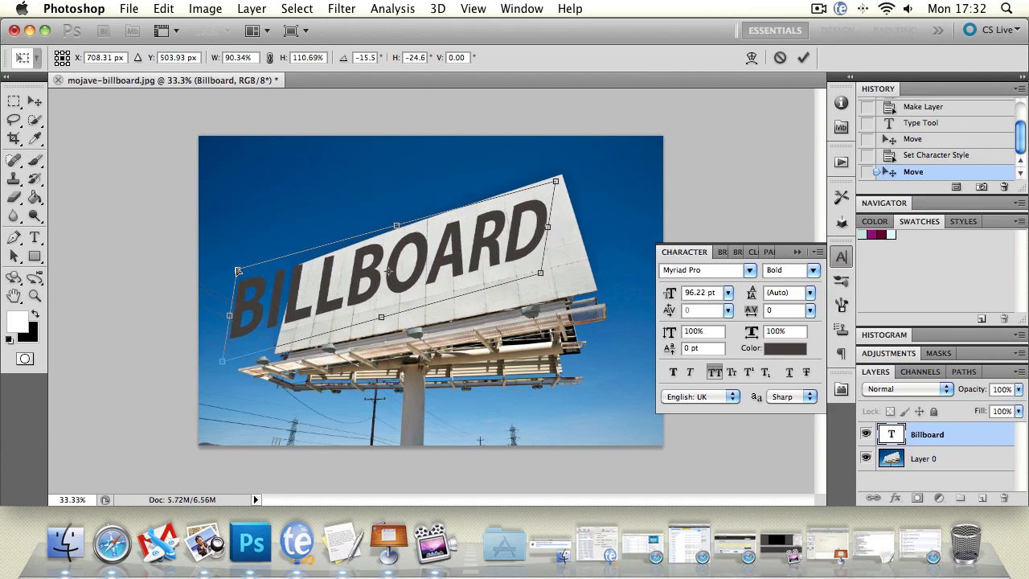
{"action": "left_click_drag", "start_coordinate": [238, 272], "coordinate": [244, 270]}
{"action": "left_click_drag", "start_coordinate": [354, 269], "coordinate": [407, 262]}
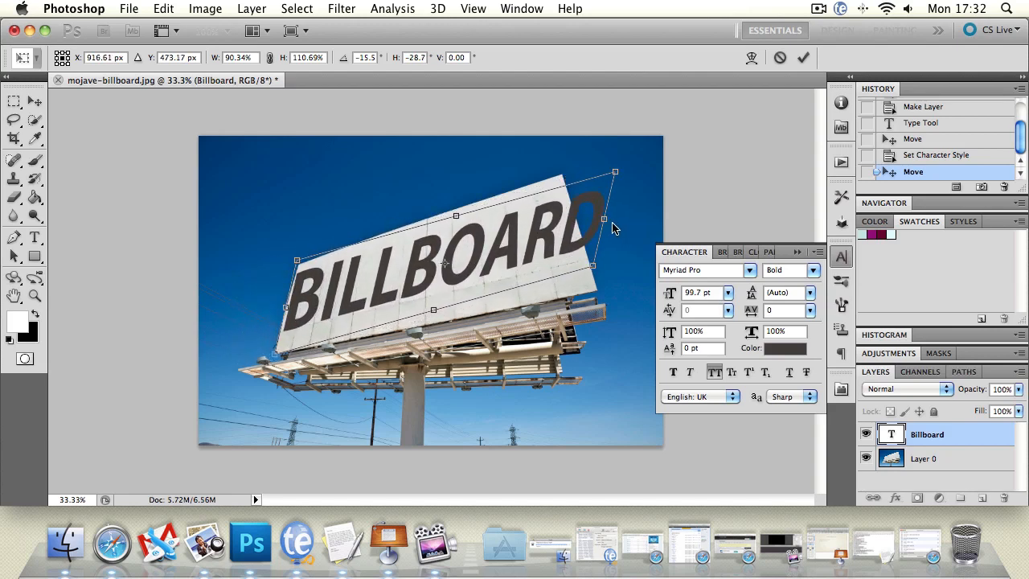
Reduce the text's slant to about -21° and narrow it to about 75% width so it fits within the billboard's face
{"action": "mouse_move", "coordinate": [616, 174]}
{"action": "left_mouse_down"}
{"action": "mouse_move", "coordinate": [603, 179]}
{"action": "mouse_move", "coordinate": [613, 174]}
{"action": "left_mouse_up"}
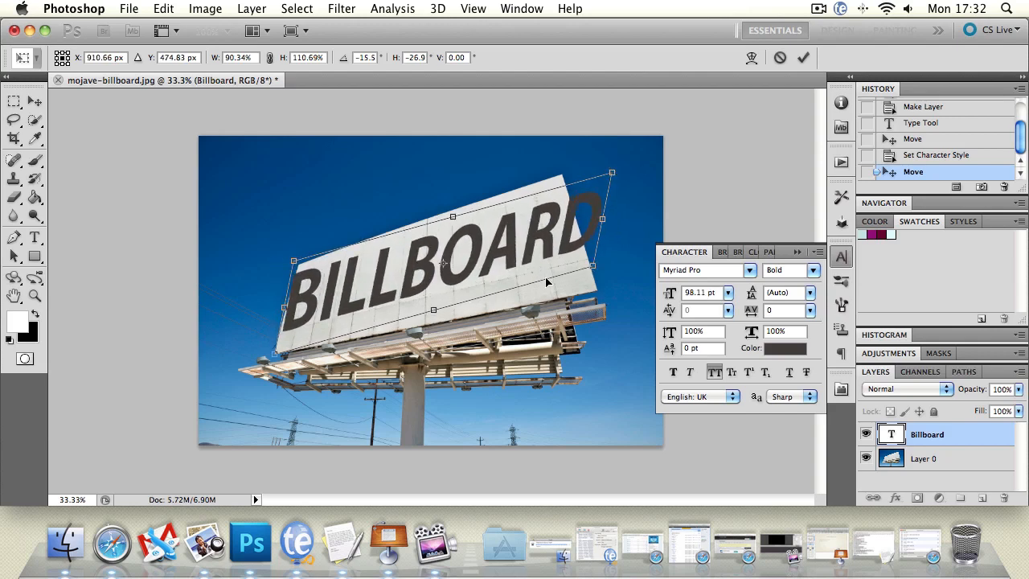
{"action": "mouse_move", "coordinate": [599, 277]}
{"action": "left_mouse_down"}
{"action": "mouse_move", "coordinate": [635, 270]}
{"action": "mouse_move", "coordinate": [607, 280]}
{"action": "left_mouse_up"}
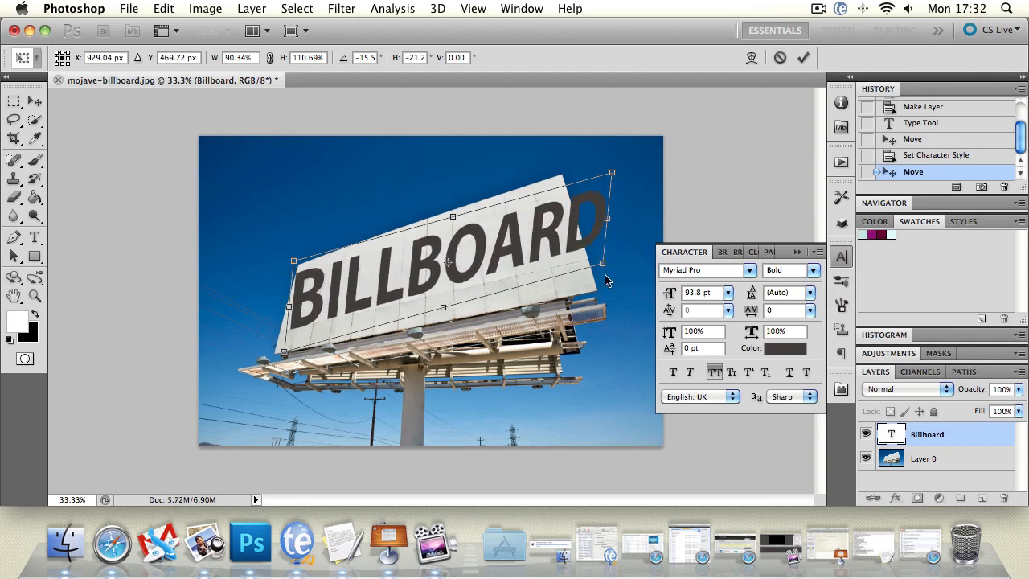
{"action": "left_click_drag", "start_coordinate": [616, 221], "coordinate": [557, 246]}
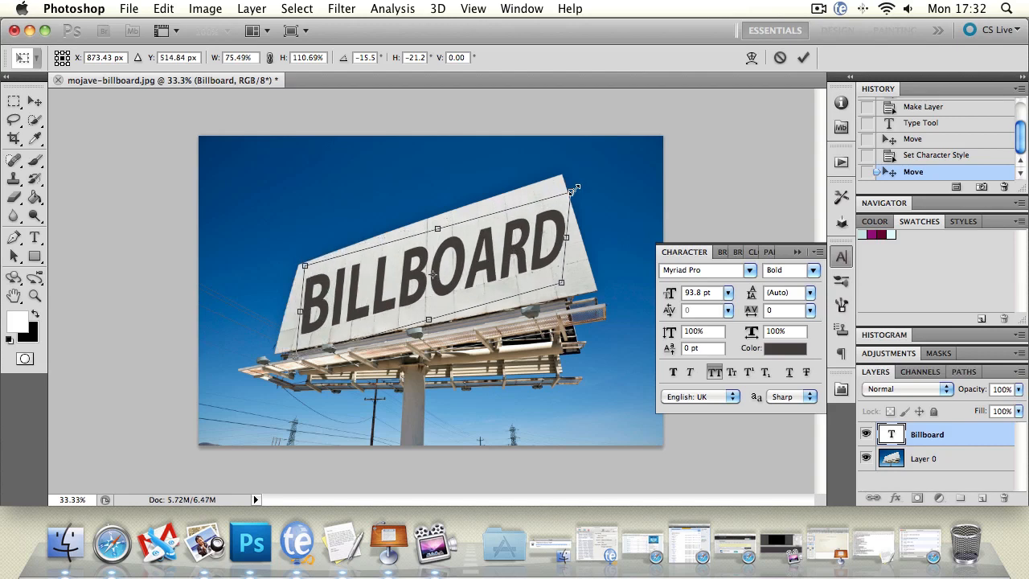
Try the Warp transform on the BILLBOARD text
{"action": "left_click", "coordinate": [154, 8]}
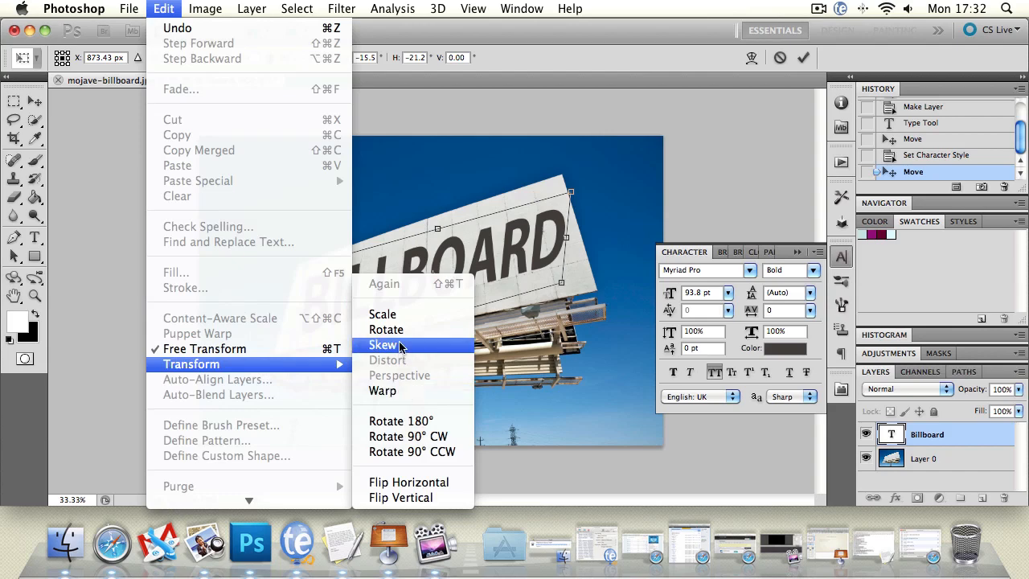
{"action": "left_click", "coordinate": [385, 390]}
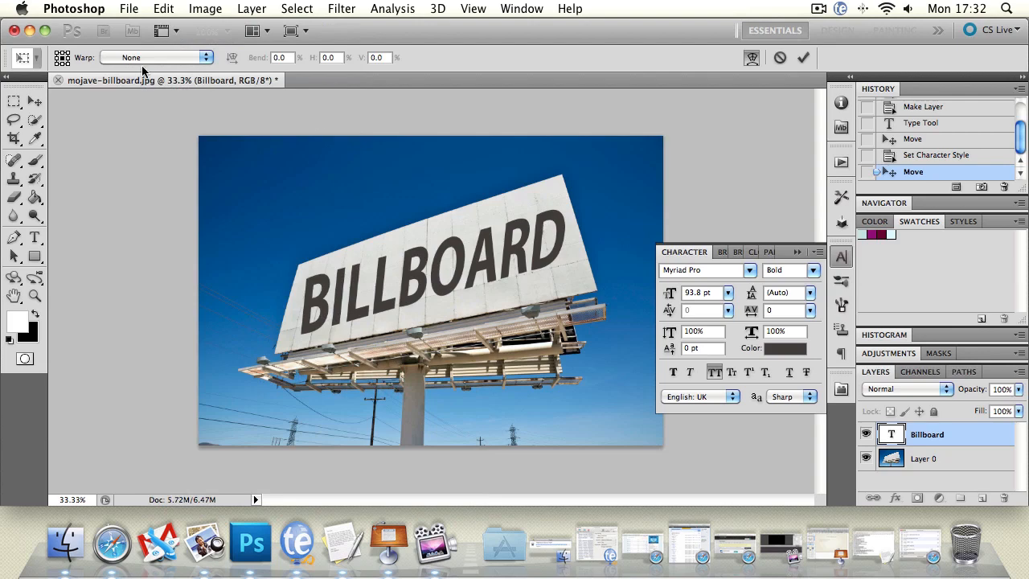
Apply a Skew of about -25° horizontally to the BILLBOARD text and nudge it slightly left and down on the billboard's face
{"action": "left_click", "coordinate": [130, 8]}
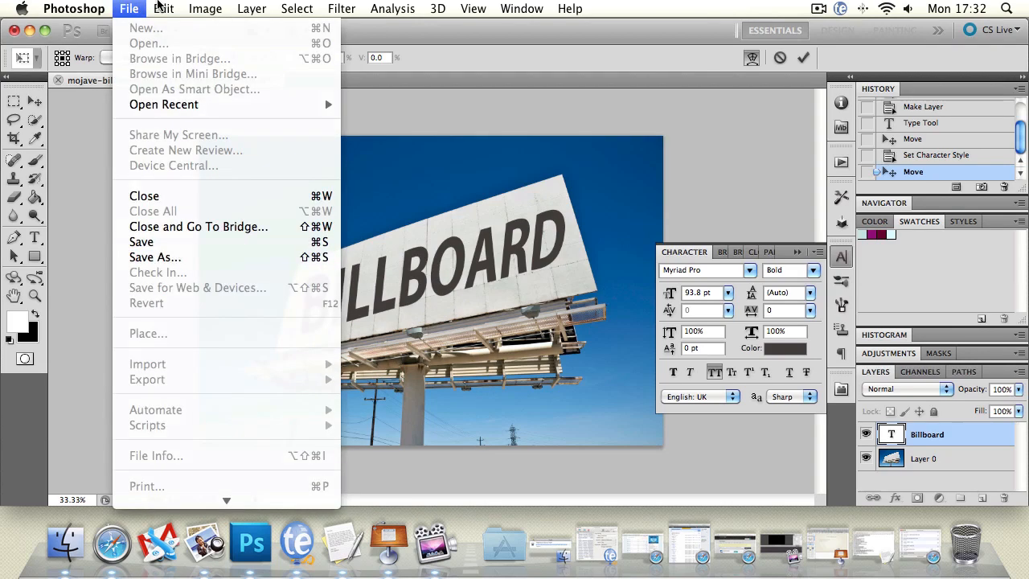
{"action": "mouse_move", "coordinate": [163, 8]}
{"action": "mouse_move", "coordinate": [191, 364]}
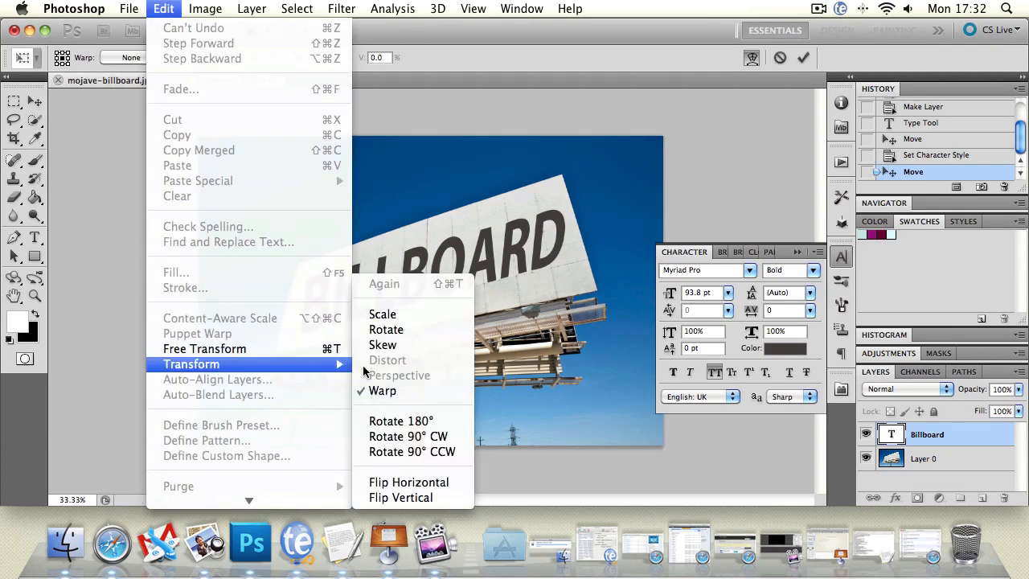
{"action": "left_click", "coordinate": [432, 348]}
{"action": "left_click_drag", "start_coordinate": [572, 194], "coordinate": [560, 195]}
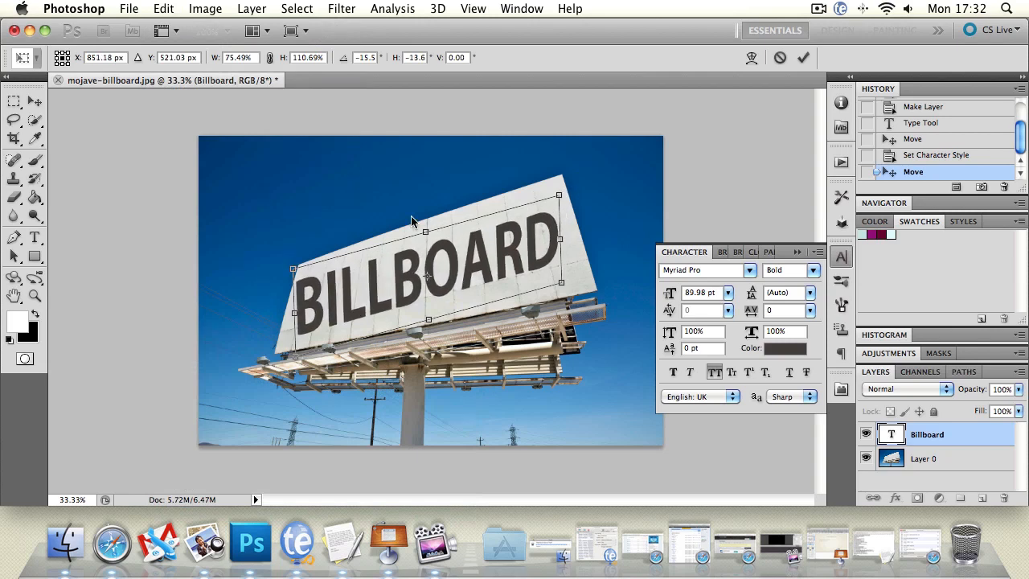
{"action": "left_click_drag", "start_coordinate": [428, 235], "coordinate": [441, 230]}
{"action": "left_click_drag", "start_coordinate": [296, 358], "coordinate": [285, 358]}
{"action": "left_click_drag", "start_coordinate": [571, 193], "coordinate": [570, 191]}
{"action": "left_click_drag", "start_coordinate": [486, 239], "coordinate": [494, 237]}
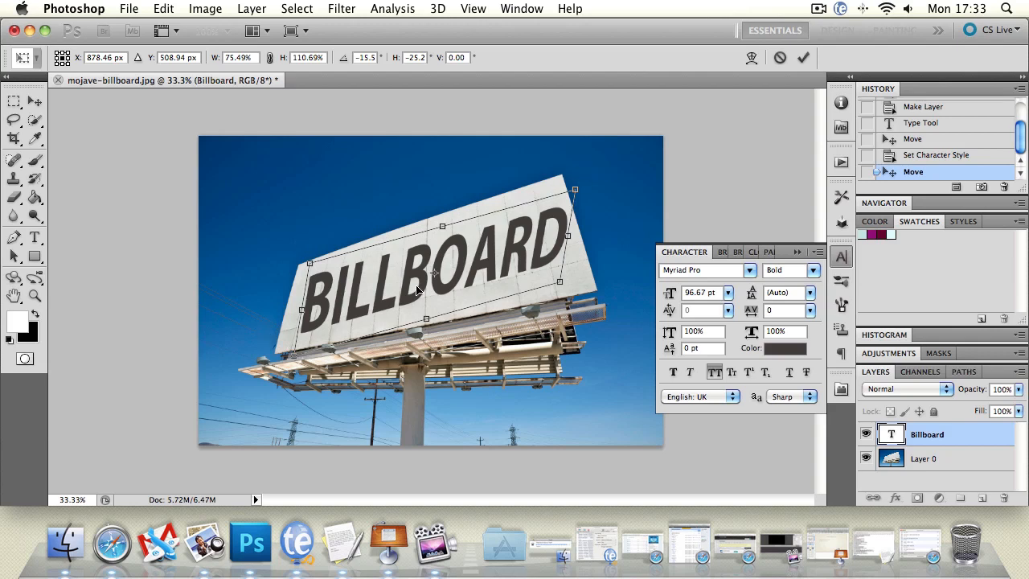
{"action": "key", "text": "Return"}
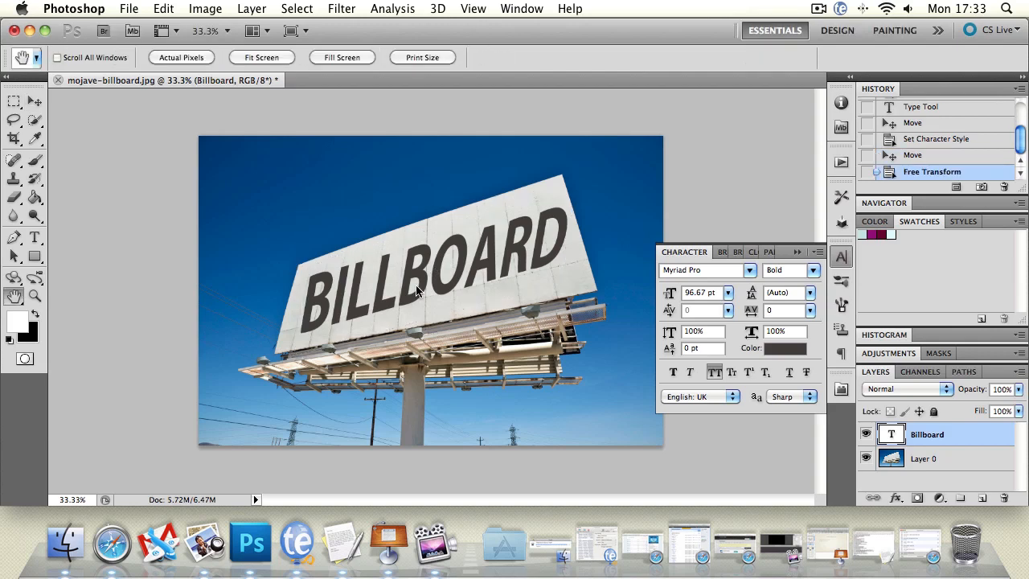
{"action": "left_click", "coordinate": [35, 100]}
{"action": "left_click_drag", "start_coordinate": [410, 276], "coordinate": [409, 277]}
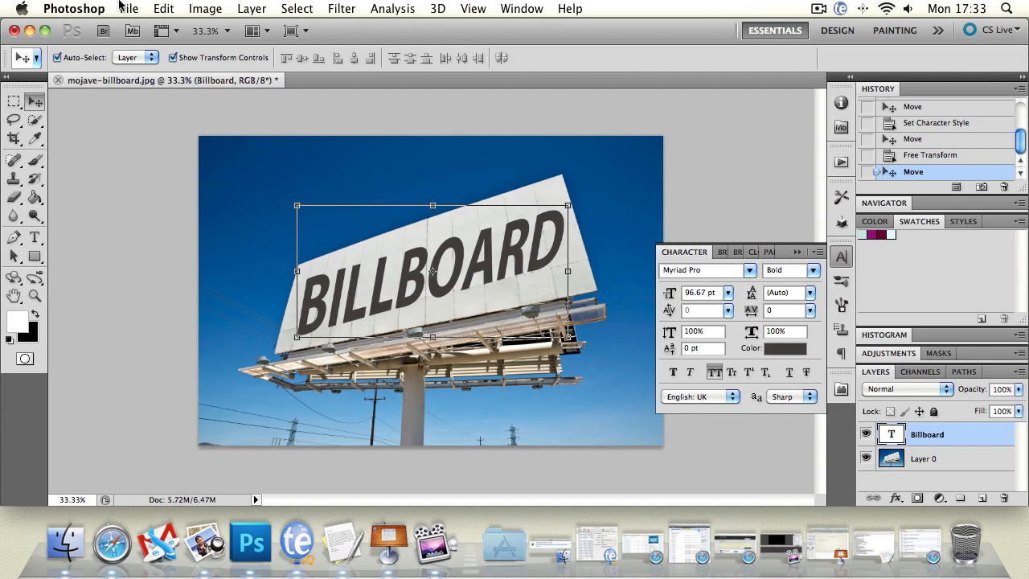
Convert the Billboard text layer to a shape so the Distort and Perspective transforms can be used
{"action": "left_click", "coordinate": [169, 8]}
{"action": "mouse_move", "coordinate": [259, 364]}
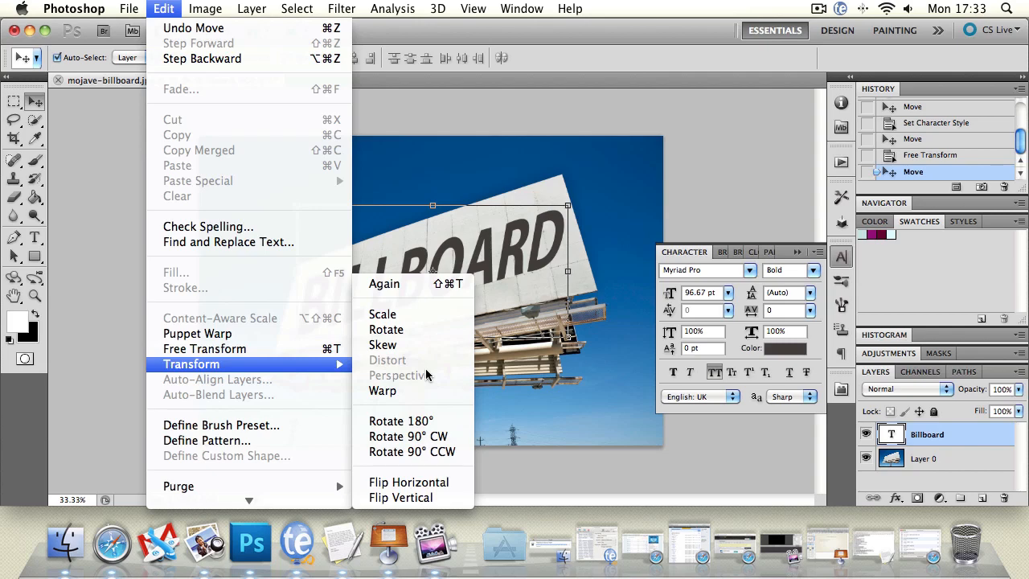
{"action": "right_click", "coordinate": [960, 435]}
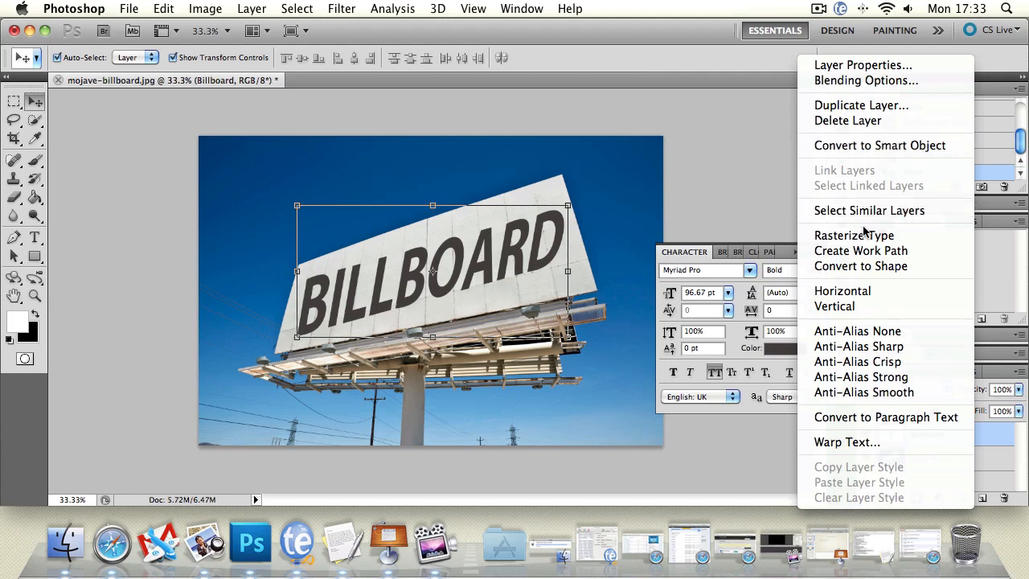
{"action": "left_click", "coordinate": [860, 266]}
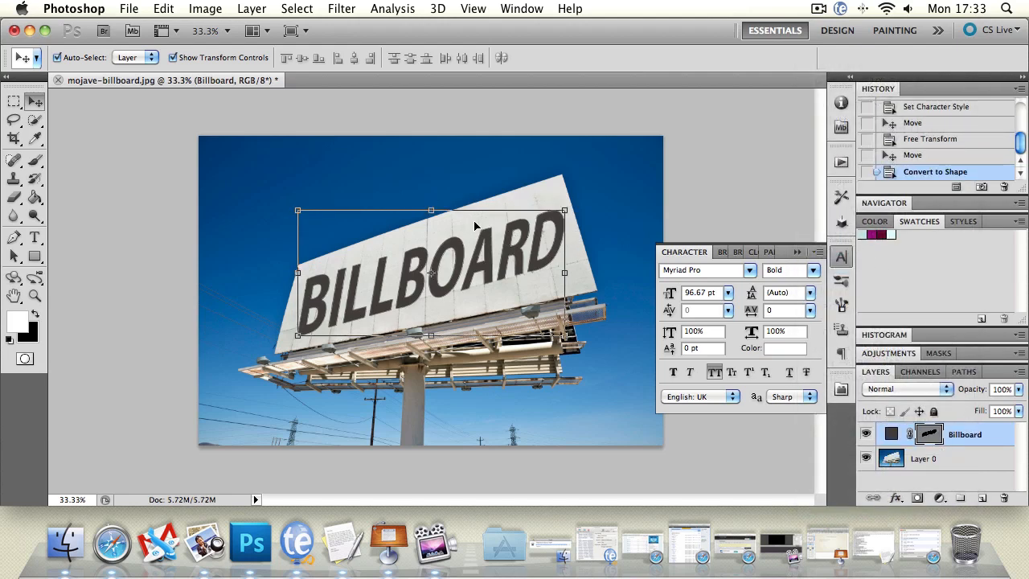
Apply a Perspective transform that enlarges the right end of the BILLBOARD shape, and rotate it about 3° clockwise
{"action": "left_click", "coordinate": [205, 8]}
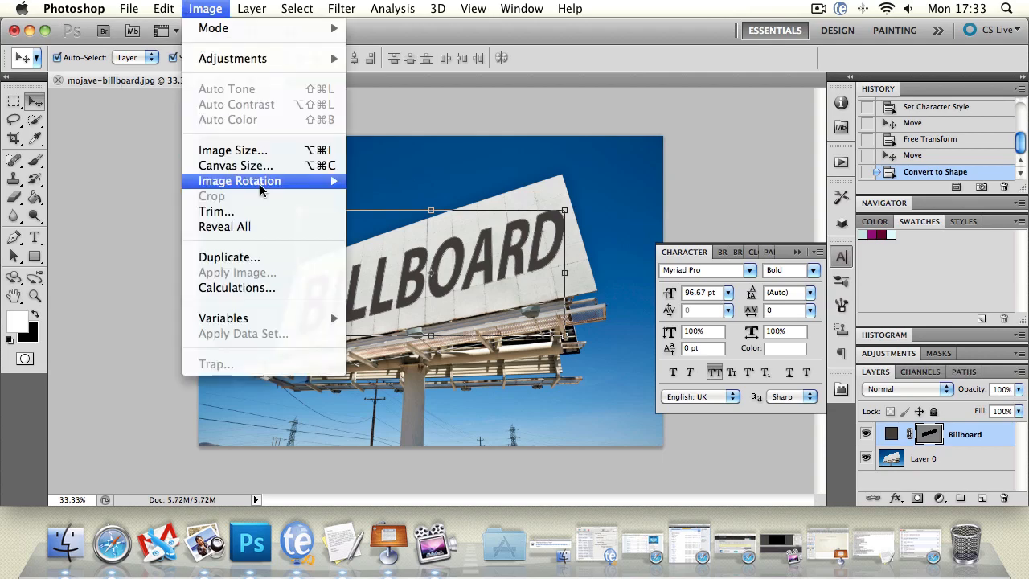
{"action": "mouse_move", "coordinate": [174, 15]}
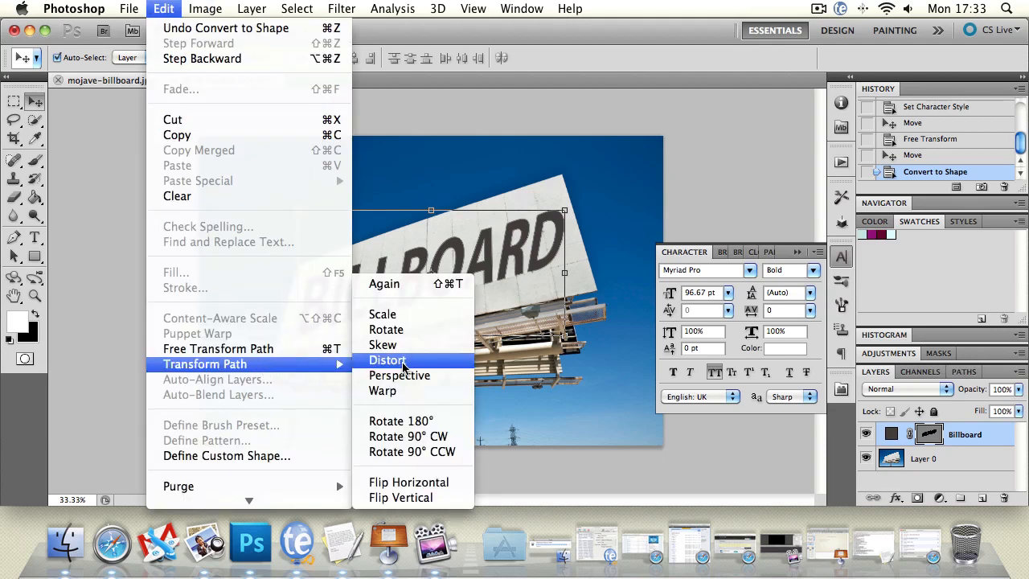
{"action": "left_click", "coordinate": [412, 379]}
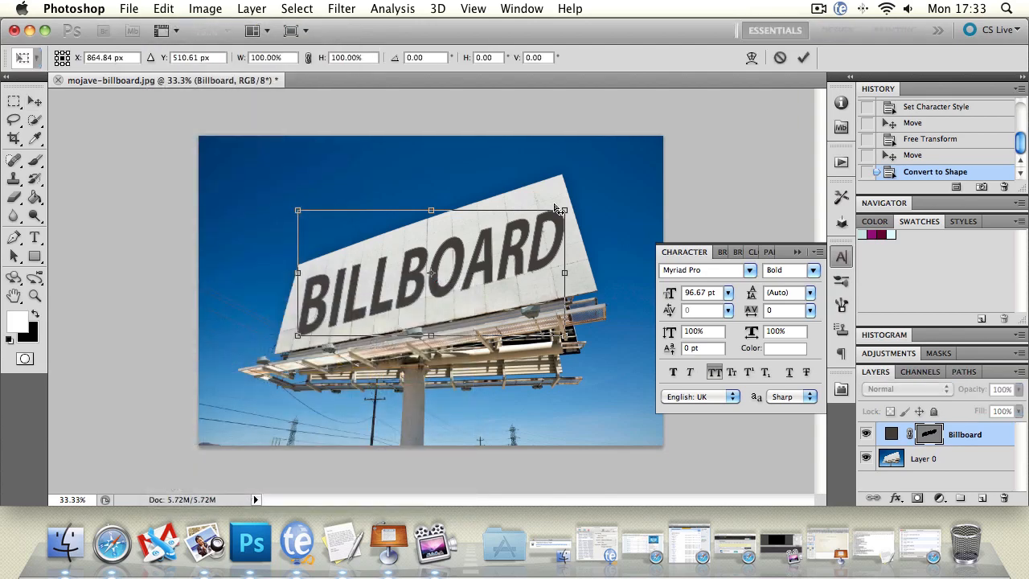
{"action": "left_click_drag", "start_coordinate": [565, 210], "coordinate": [563, 203]}
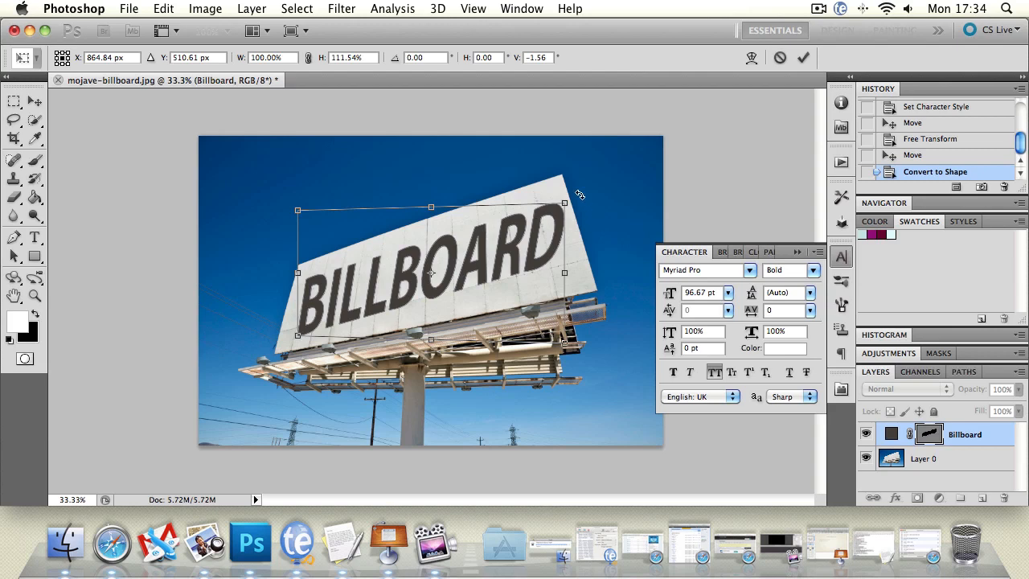
{"action": "left_click_drag", "start_coordinate": [579, 194], "coordinate": [586, 194]}
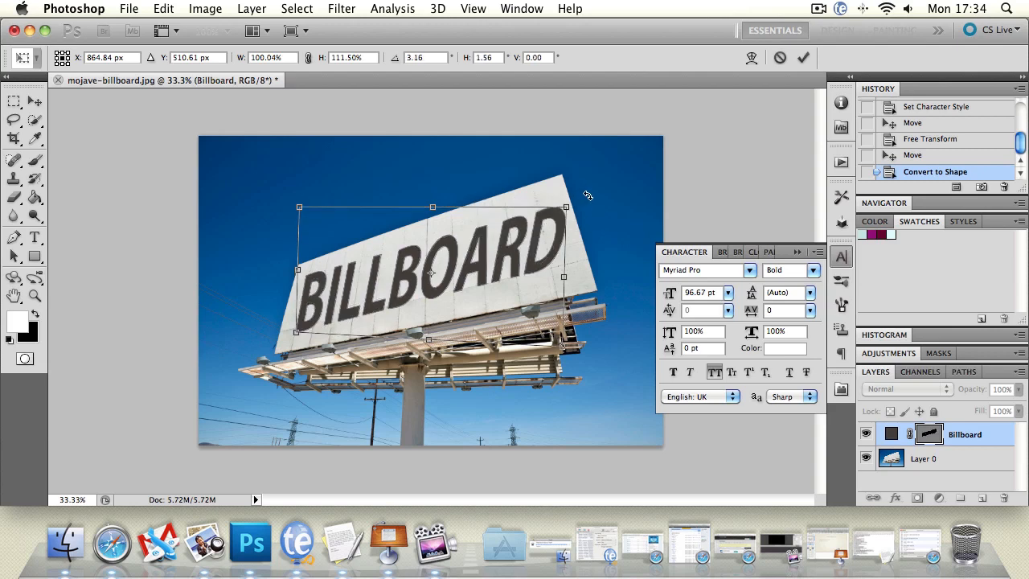
Apply a custom Warp to the BILLBOARD shape, pulling its left and right ends outward to fit the billboard's face
{"action": "left_click", "coordinate": [164, 9]}
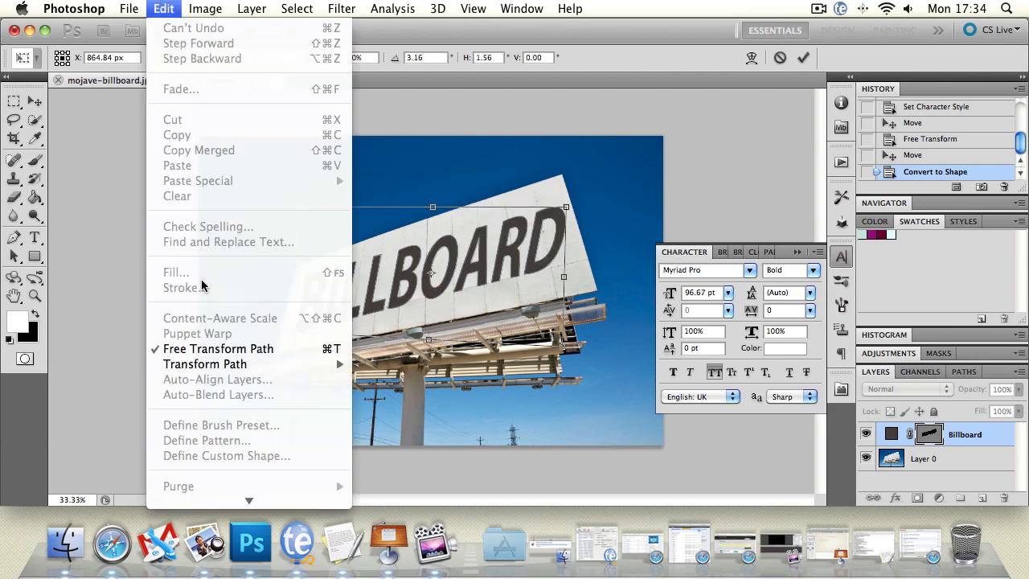
{"action": "mouse_move", "coordinate": [229, 364]}
{"action": "left_click", "coordinate": [382, 391]}
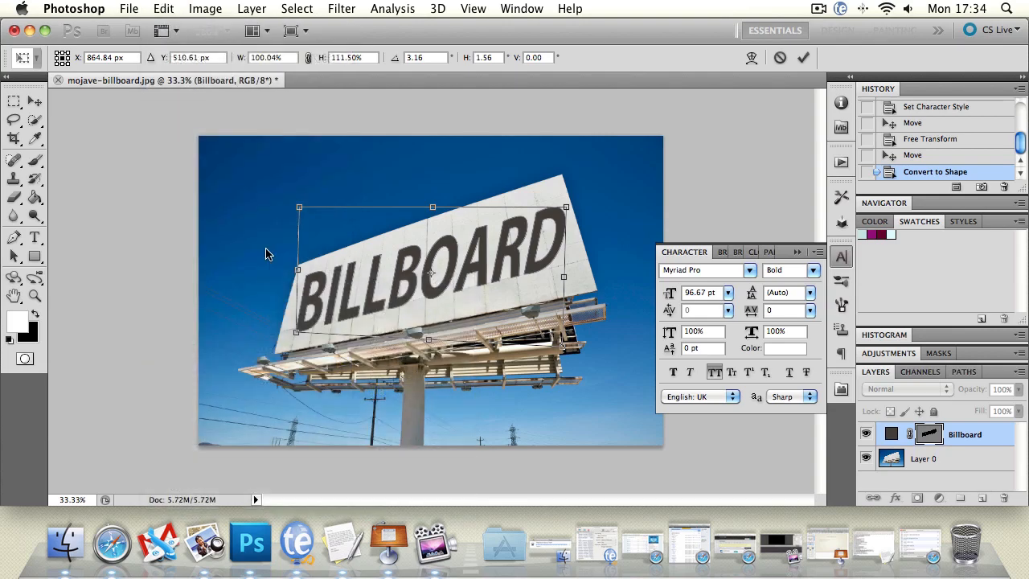
{"action": "left_click_drag", "start_coordinate": [307, 272], "coordinate": [310, 274]}
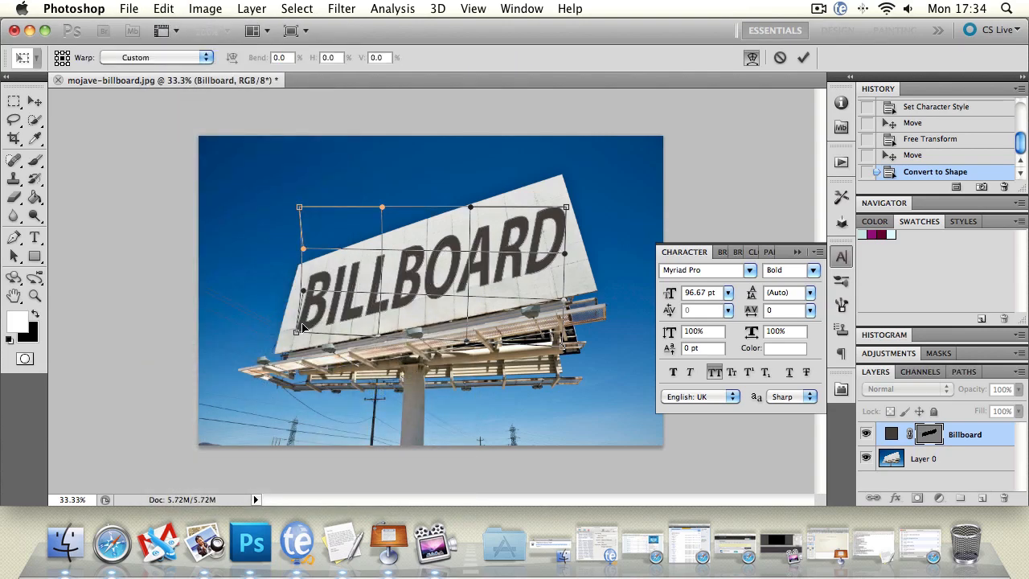
{"action": "left_click_drag", "start_coordinate": [302, 325], "coordinate": [296, 327]}
{"action": "left_click_drag", "start_coordinate": [300, 291], "coordinate": [297, 285]}
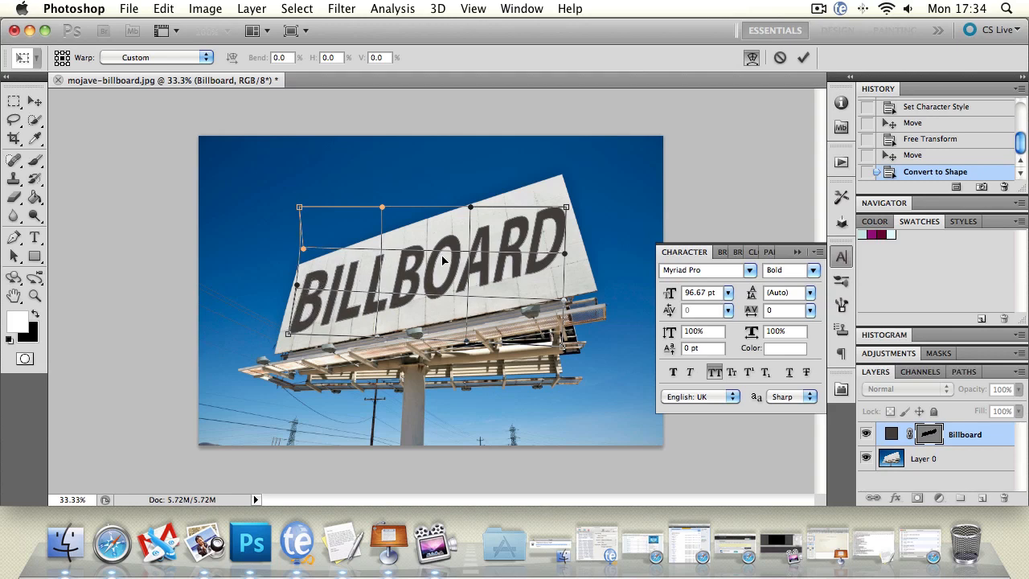
{"action": "left_click_drag", "start_coordinate": [546, 229], "coordinate": [547, 226]}
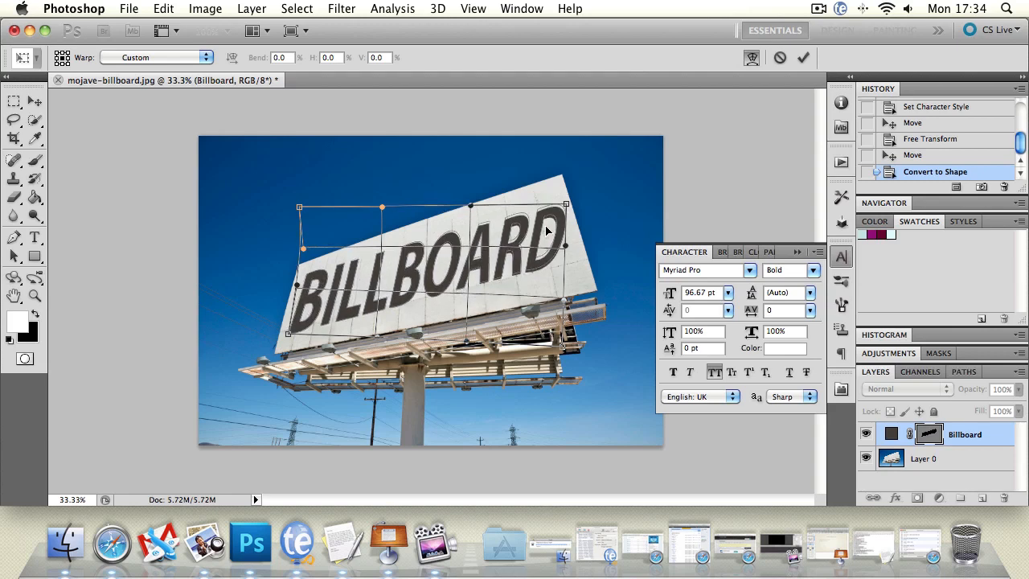
{"action": "left_click_drag", "start_coordinate": [550, 268], "coordinate": [547, 270]}
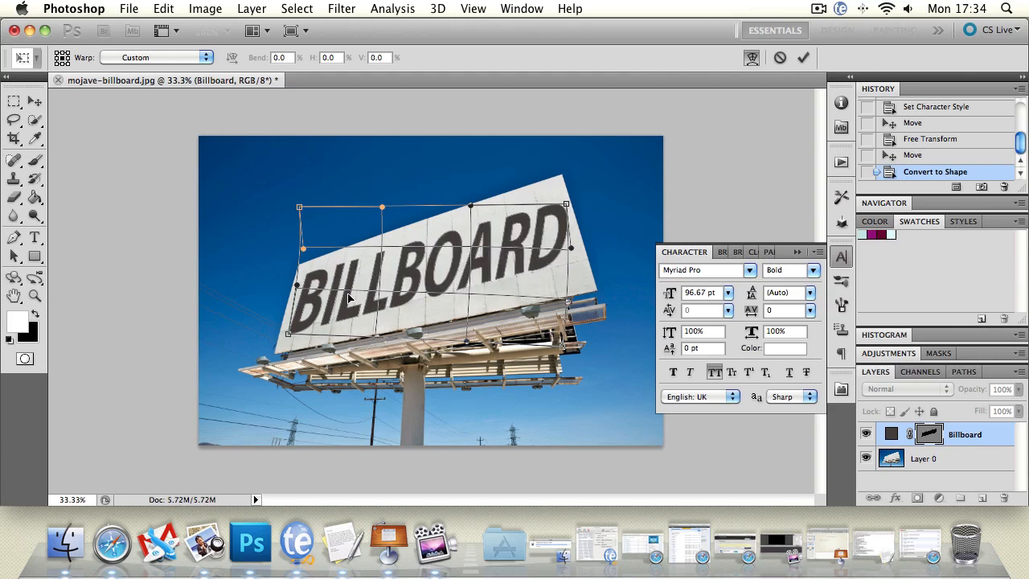
{"action": "left_click_drag", "start_coordinate": [297, 328], "coordinate": [310, 328]}
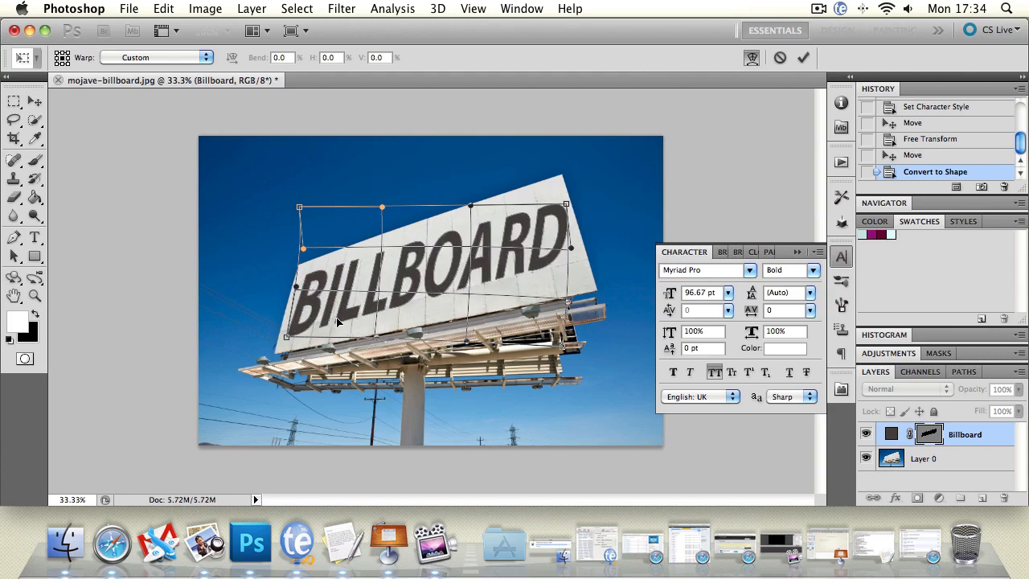
{"action": "key", "text": "Return"}
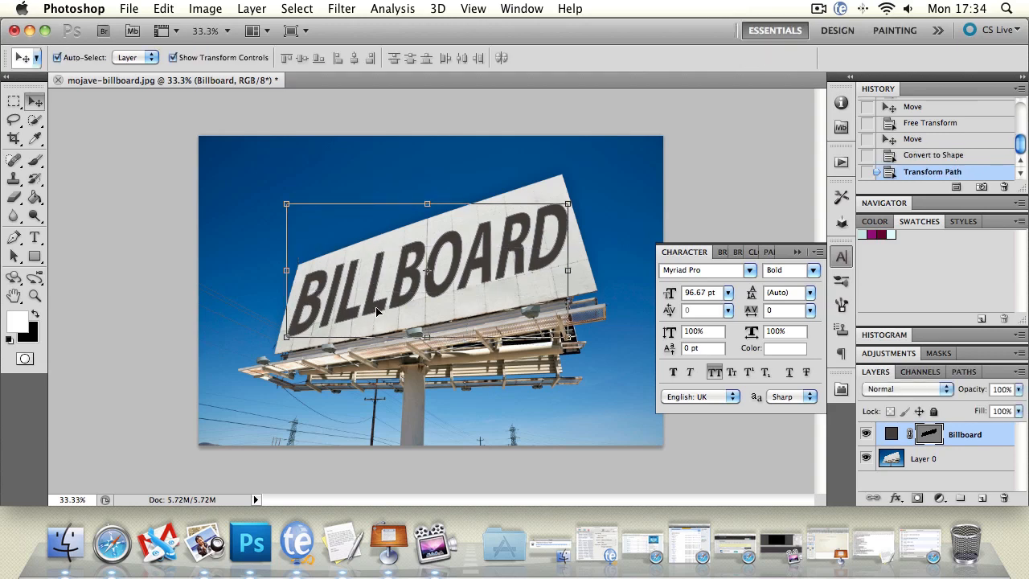
Enlarge the BILLBOARD shape slightly and fine-tune its position on the billboard's face, checking the fit with it deselected
{"action": "left_click", "coordinate": [241, 161]}
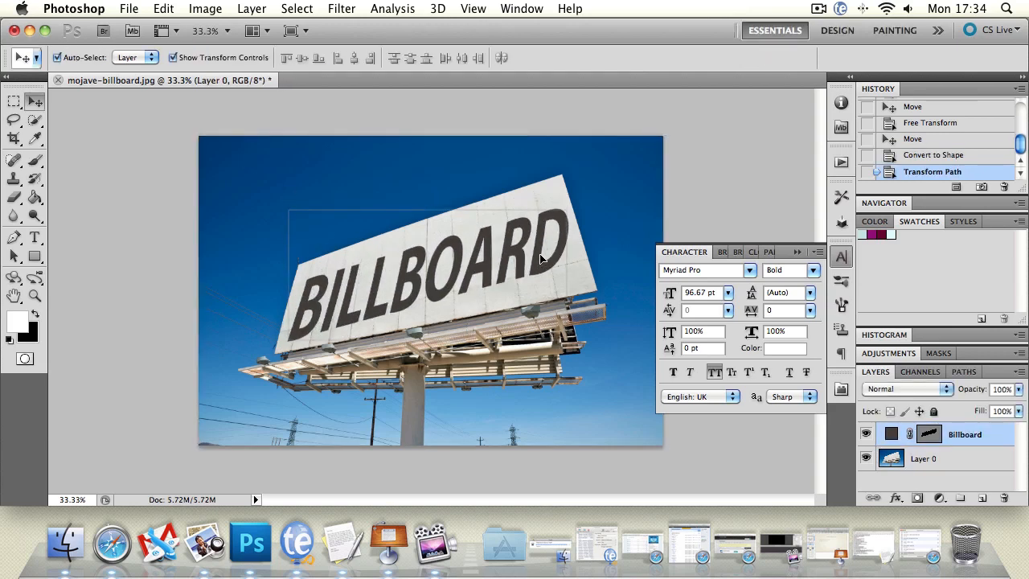
{"action": "left_click", "coordinate": [354, 314]}
{"action": "left_click", "coordinate": [629, 222]}
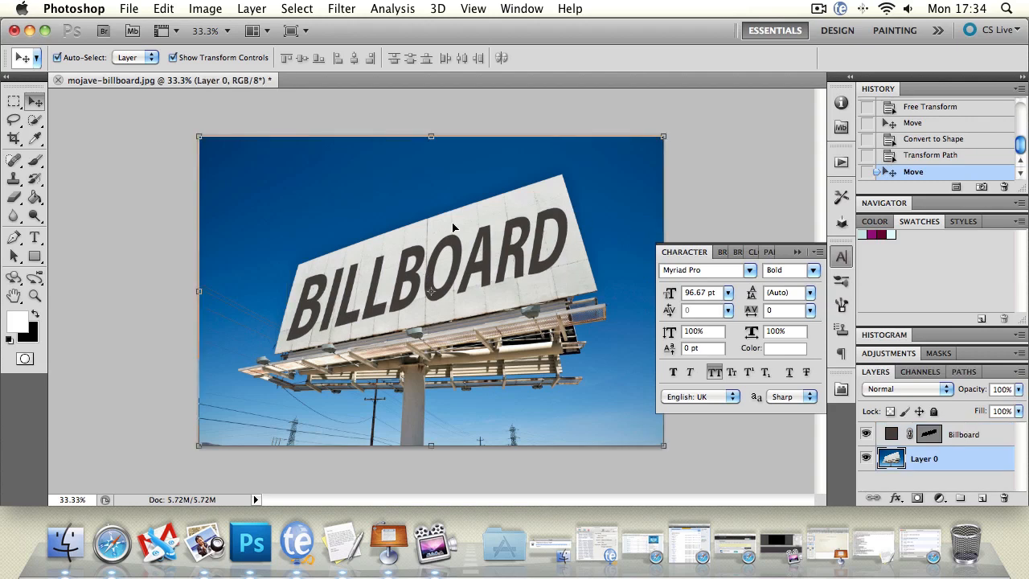
{"action": "left_click", "coordinate": [477, 262]}
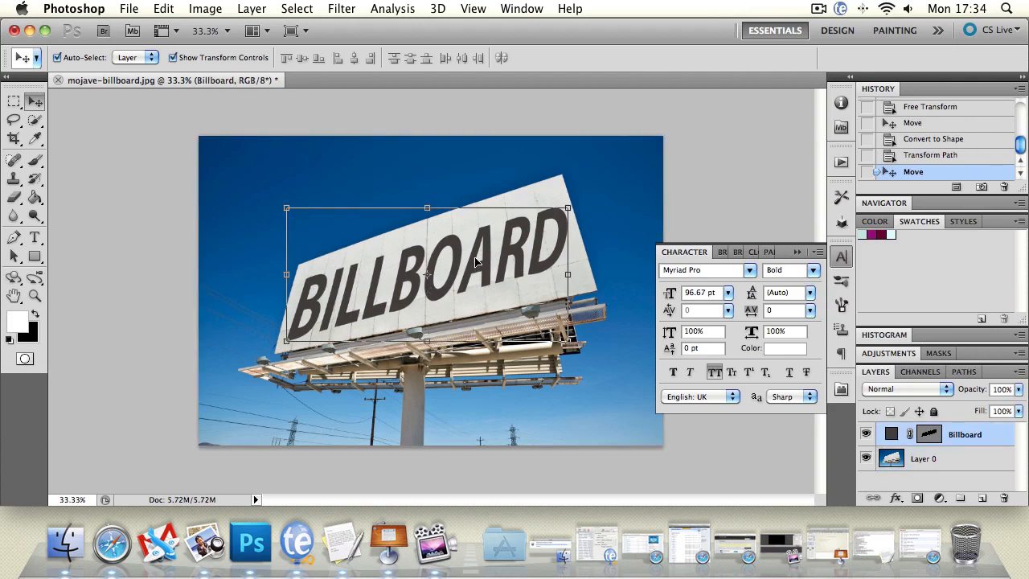
{"action": "left_click", "coordinate": [220, 170]}
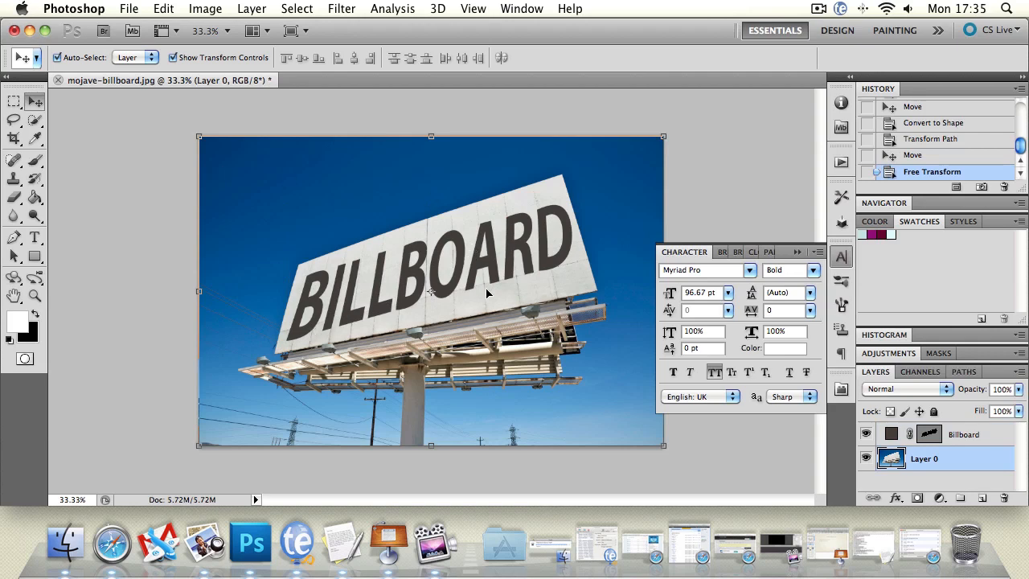
{"action": "left_click_drag", "start_coordinate": [528, 252], "coordinate": [527, 253]}
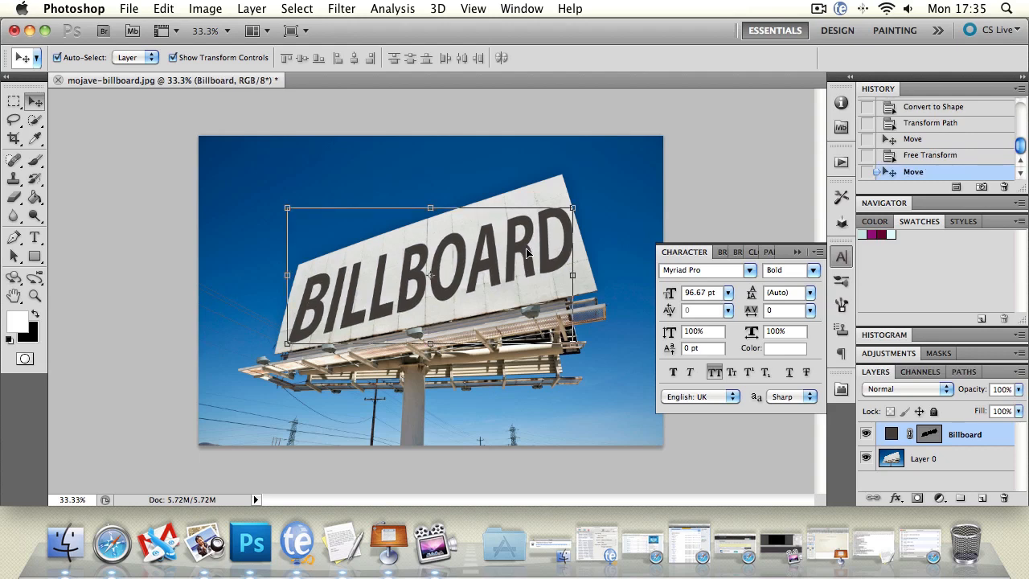
{"action": "left_click", "coordinate": [528, 225]}
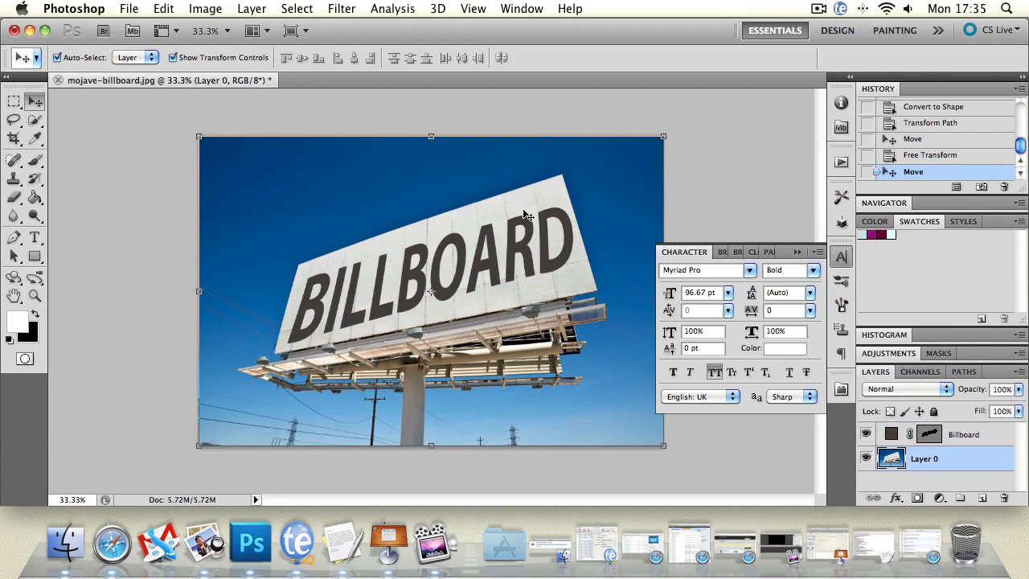
Delete the Billboard shape layer, keeping only the photo layer
{"action": "left_click", "coordinate": [522, 259]}
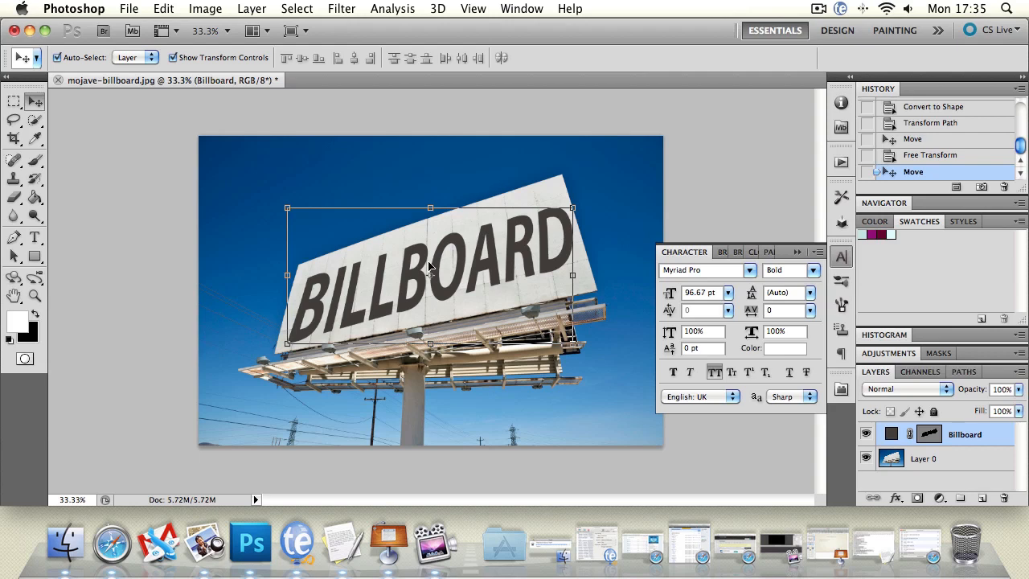
{"action": "key", "text": "Delete"}
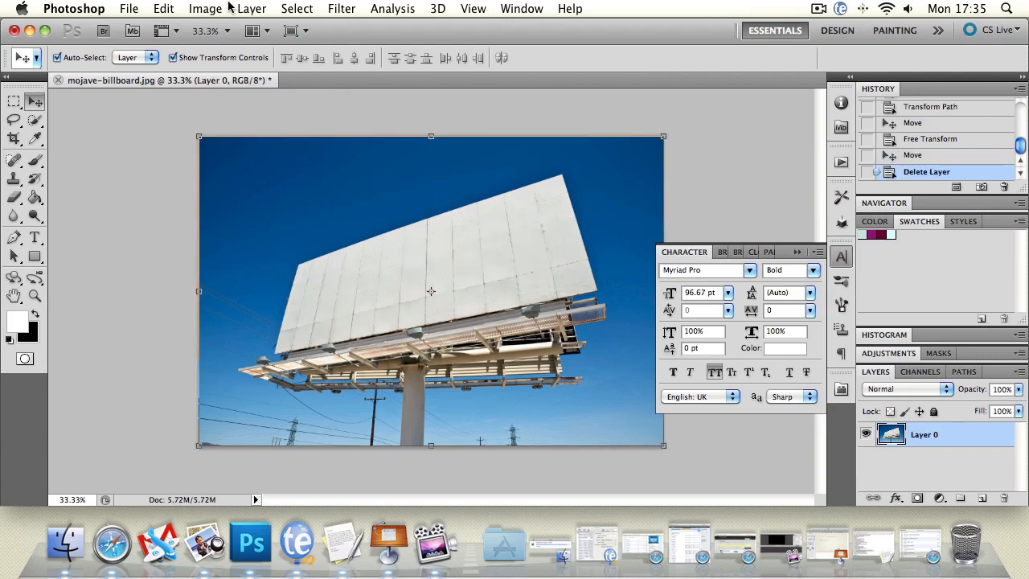
Try a Free Transform shrinking Layer 0 toward its lower-right corner to about 60% width and 74% height, and undo it
{"action": "key", "text": "super+t"}
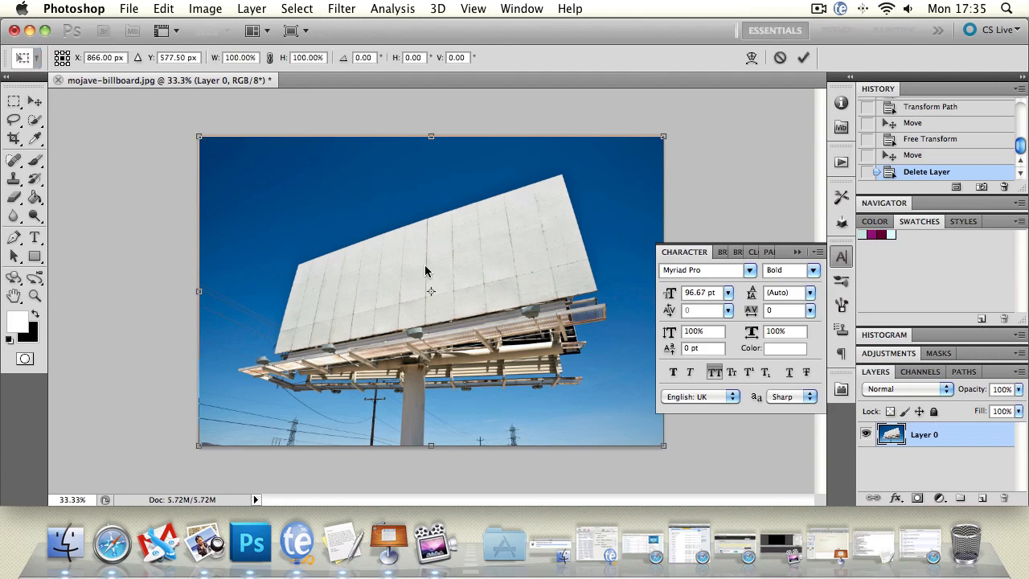
{"action": "left_click_drag", "start_coordinate": [200, 138], "coordinate": [386, 219]}
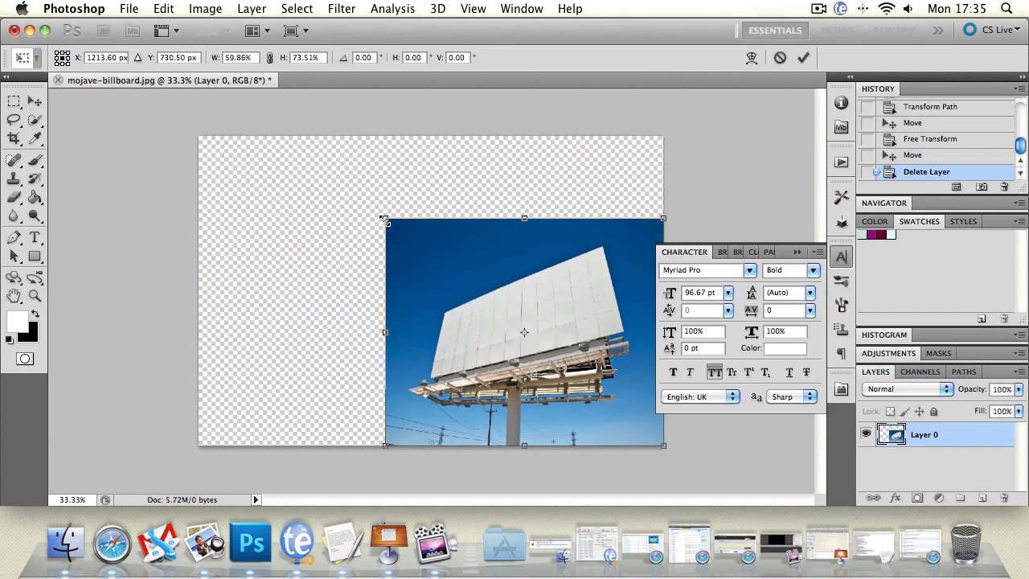
{"action": "key", "text": "Return"}
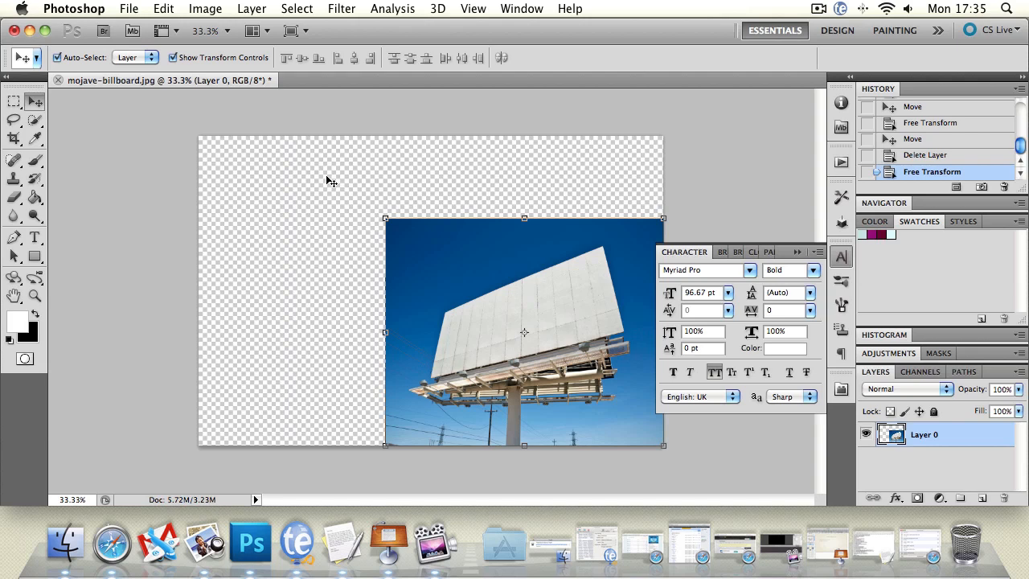
{"action": "key", "text": "super+z"}
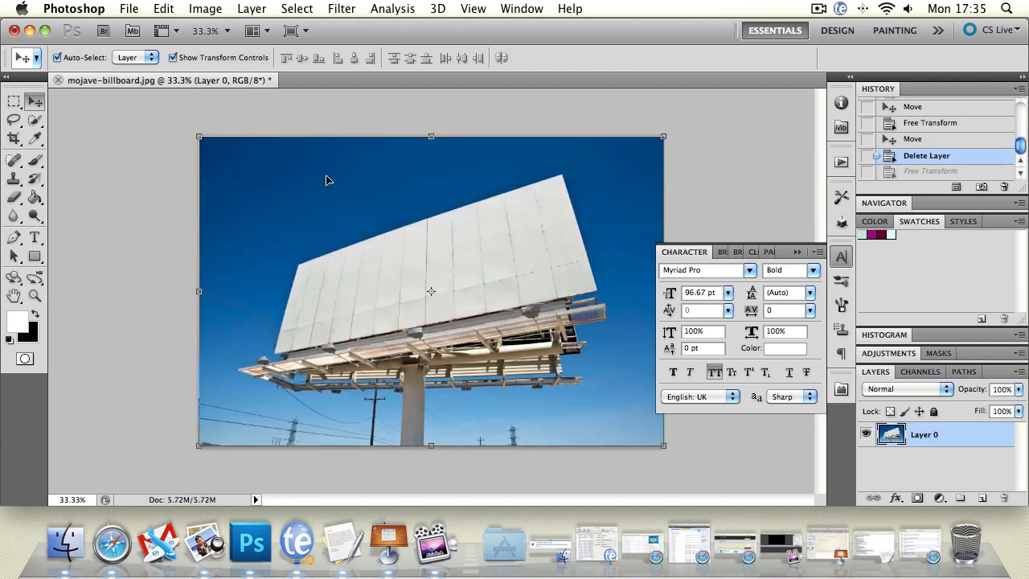
Resize the whole image to 2500 pixels wide with its proportions constrained
{"action": "left_click", "coordinate": [205, 8]}
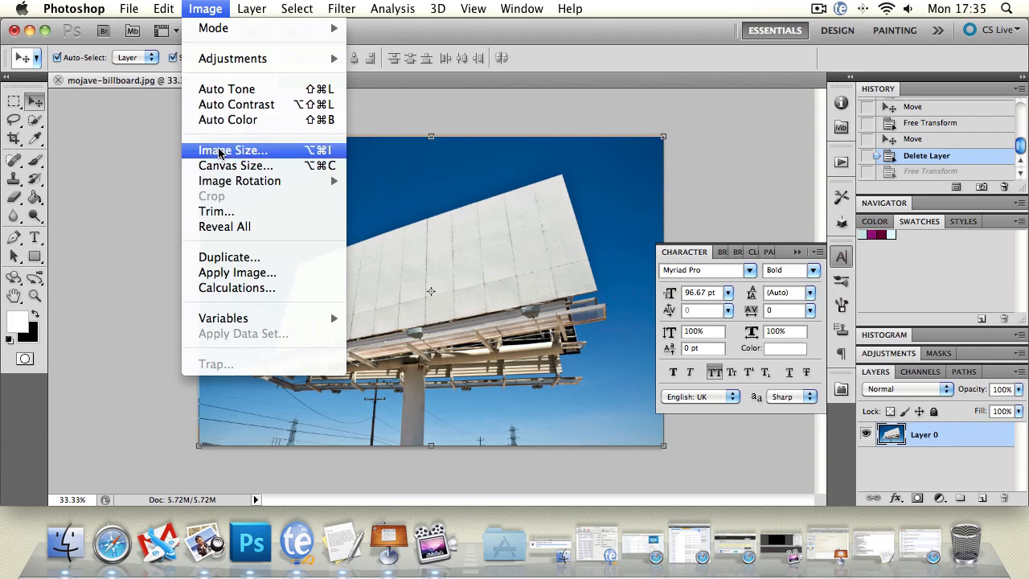
{"action": "left_click", "coordinate": [221, 151]}
{"action": "left_click_drag", "start_coordinate": [863, 246], "coordinate": [788, 125]}
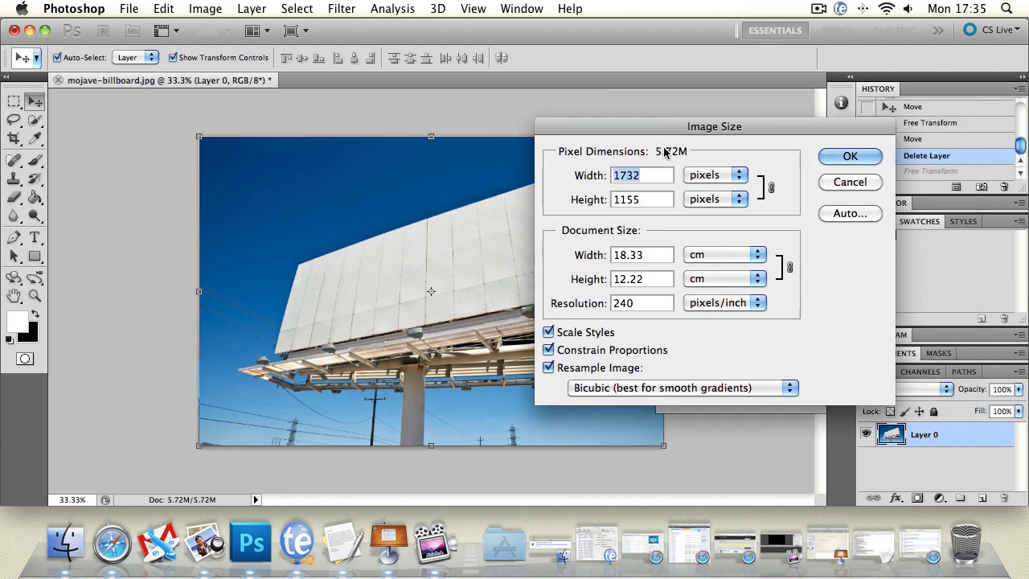
{"action": "type", "text": "25"}
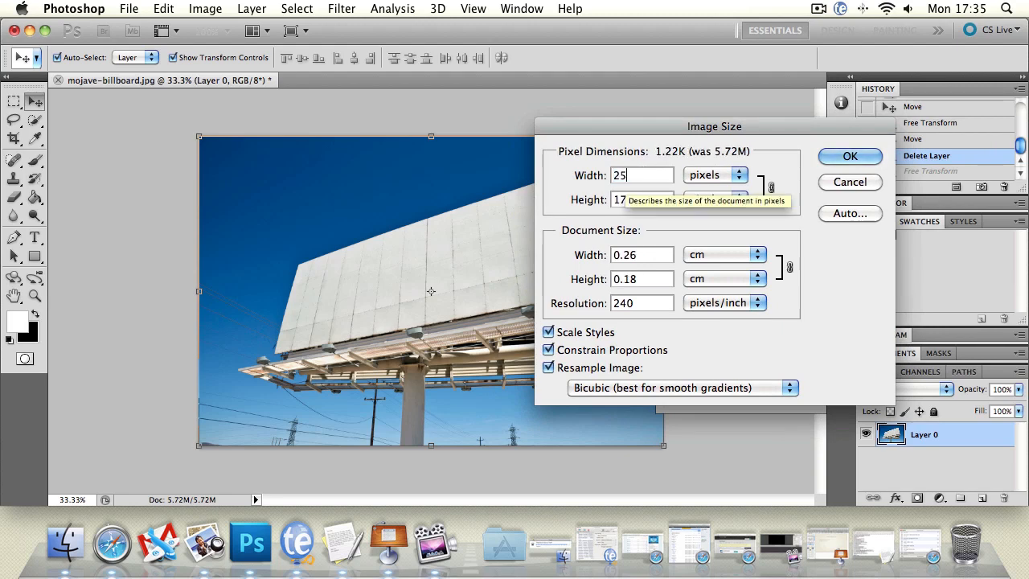
{"action": "type", "text": "00"}
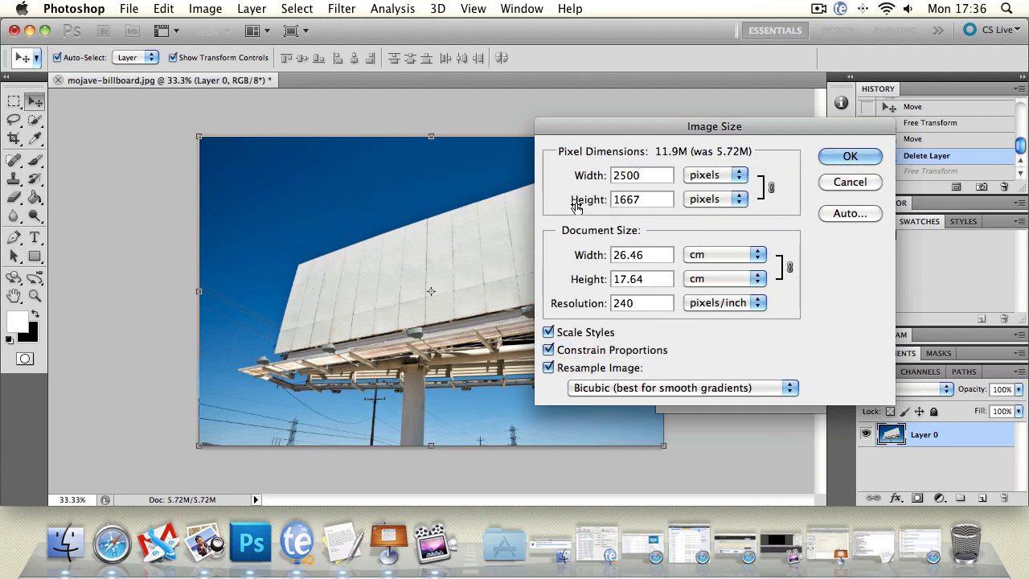
{"action": "mouse_move", "coordinate": [597, 182]}
{"action": "left_mouse_down"}
{"action": "mouse_move", "coordinate": [583, 183]}
{"action": "mouse_move", "coordinate": [599, 182]}
{"action": "left_mouse_up"}
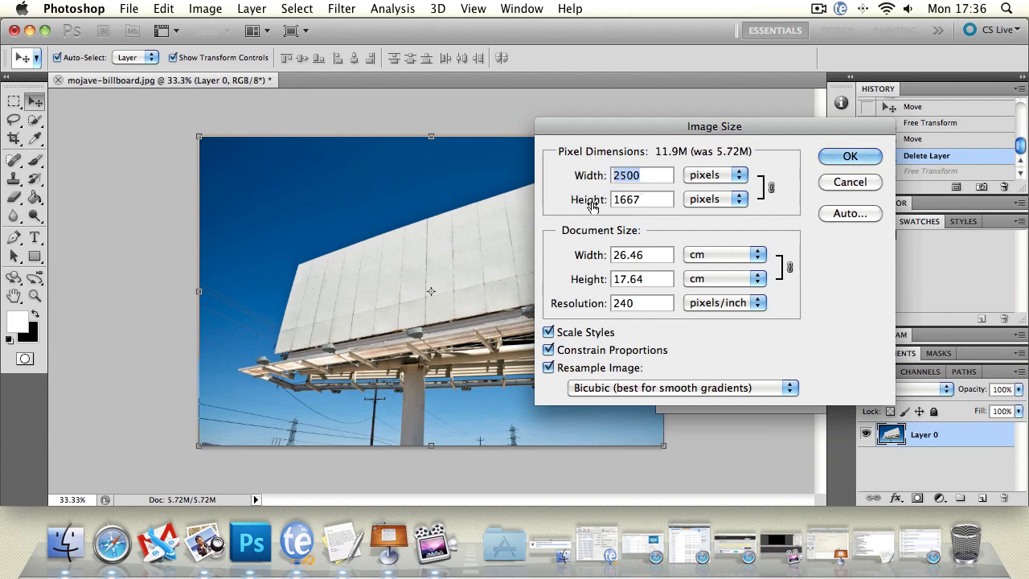
{"action": "left_click", "coordinate": [714, 174]}
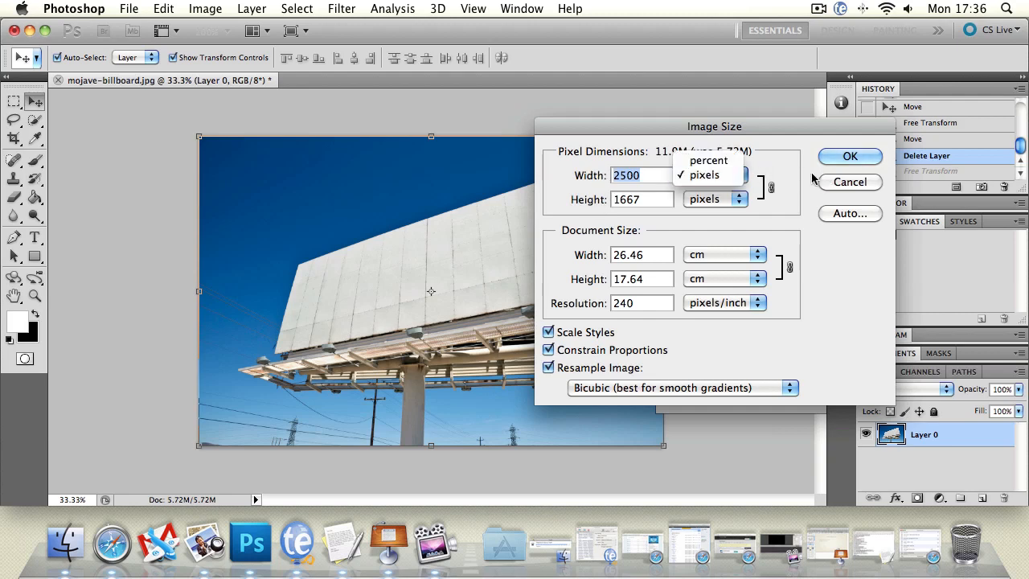
{"action": "left_click", "coordinate": [706, 175]}
{"action": "left_click", "coordinate": [734, 255]}
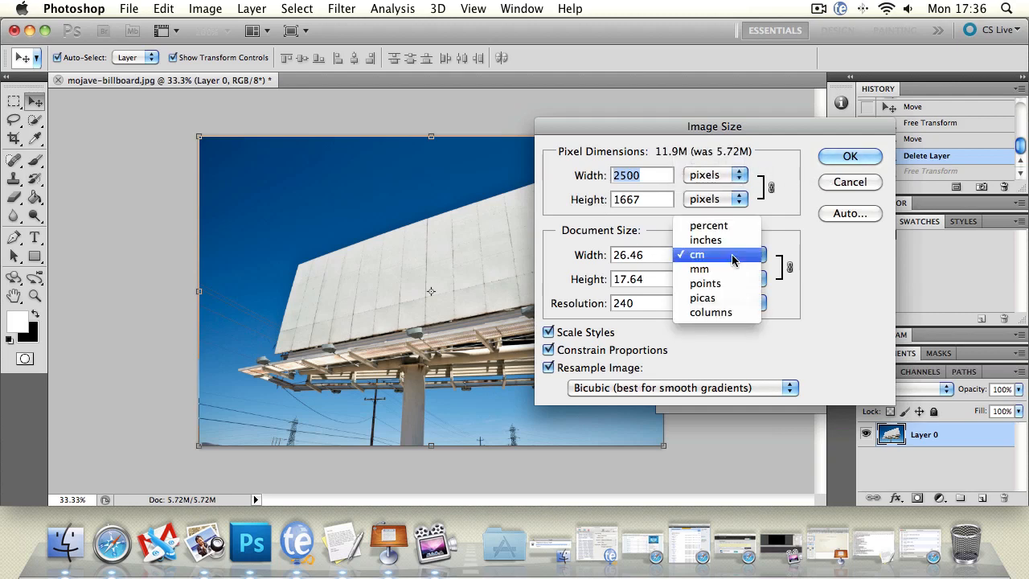
{"action": "left_click", "coordinate": [801, 204]}
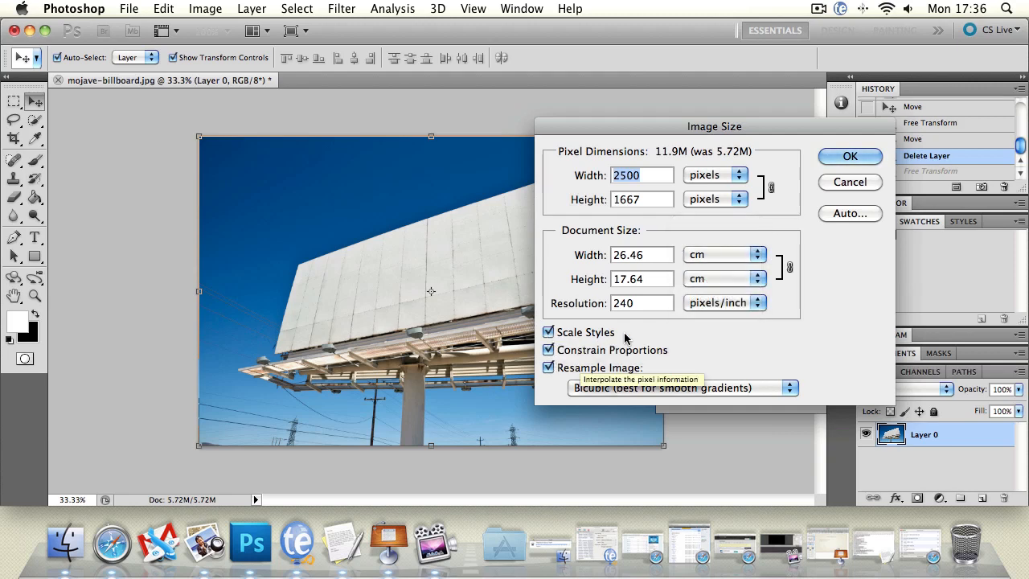
{"action": "left_click", "coordinate": [854, 156]}
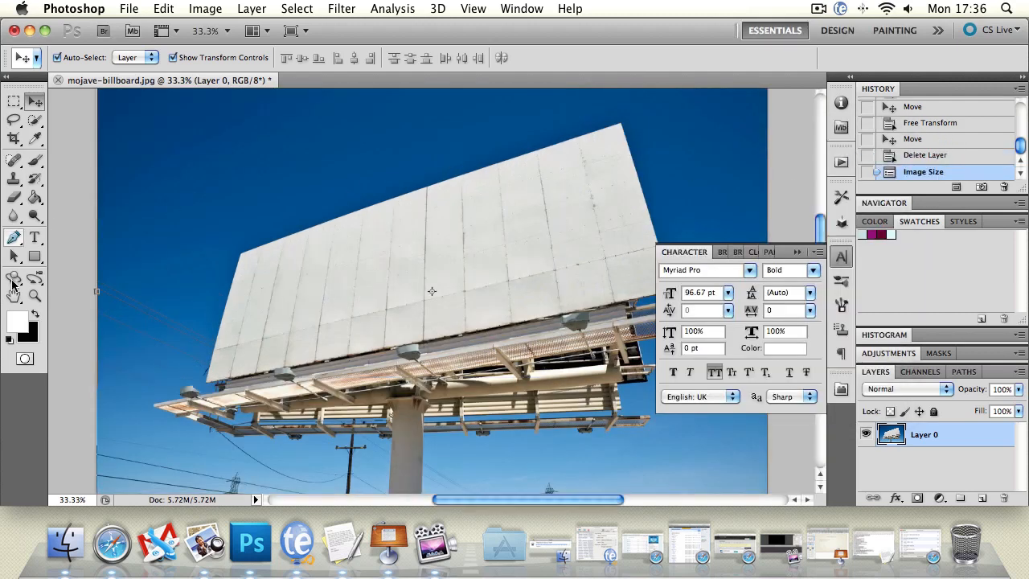
Fit the enlarged image in view and review its dimensions in the Image Size dialog without changing them
{"action": "left_click", "coordinate": [35, 295]}
{"action": "left_click_drag", "start_coordinate": [274, 232], "coordinate": [276, 102]}
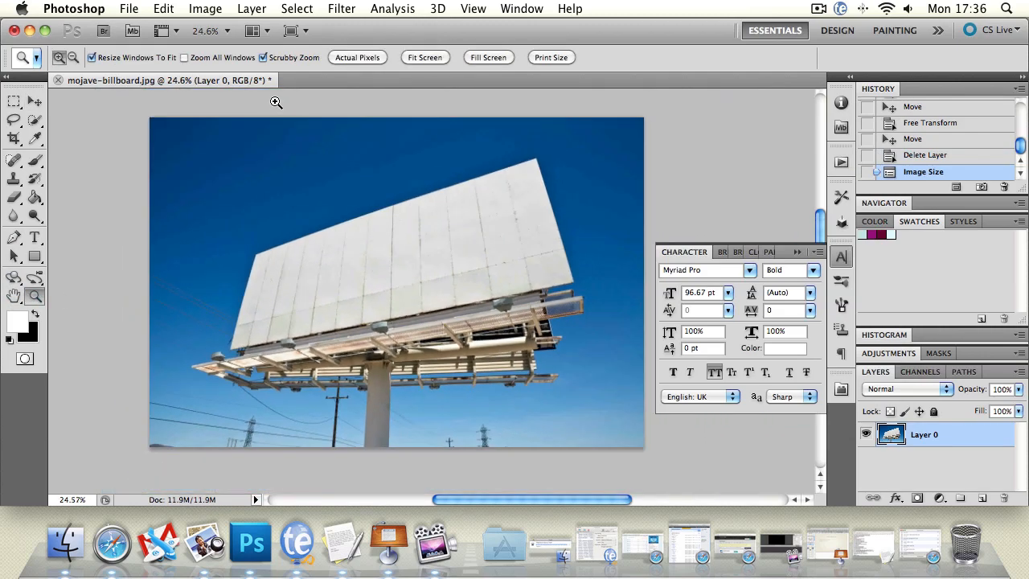
{"action": "left_click_drag", "start_coordinate": [491, 251], "coordinate": [459, 234]}
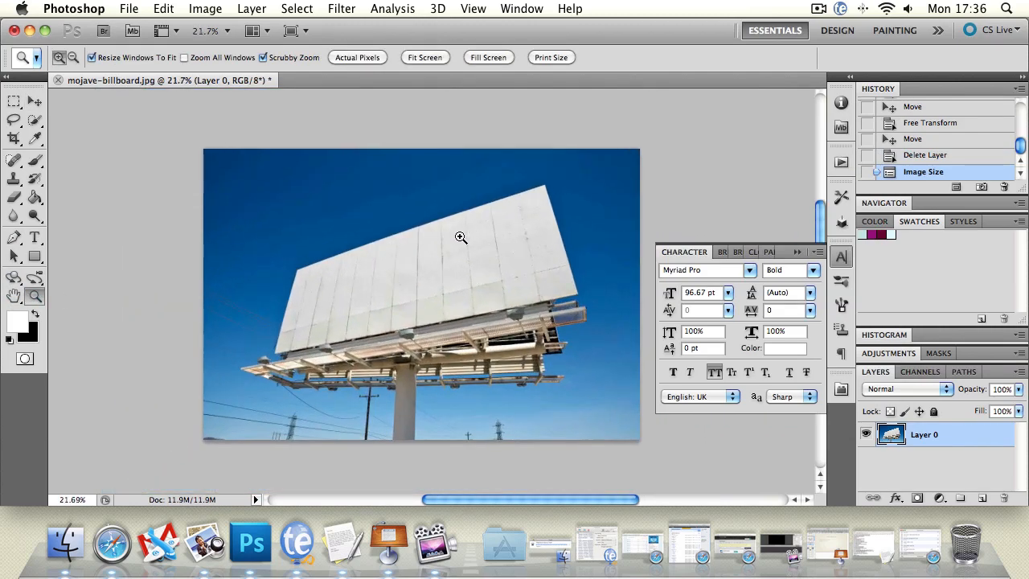
{"action": "left_click", "coordinate": [219, 8]}
{"action": "left_click", "coordinate": [241, 148]}
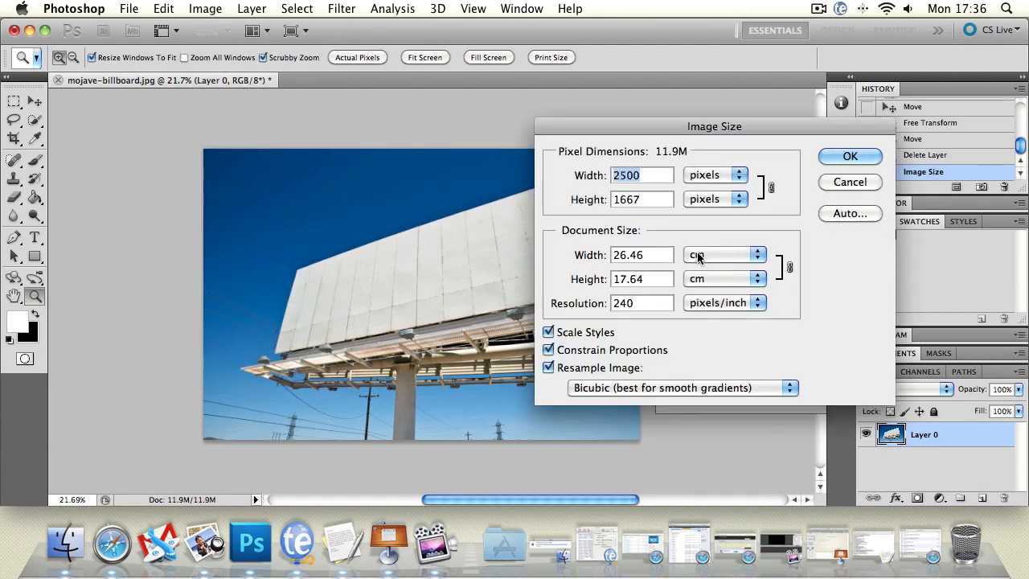
{"action": "left_click", "coordinate": [865, 183]}
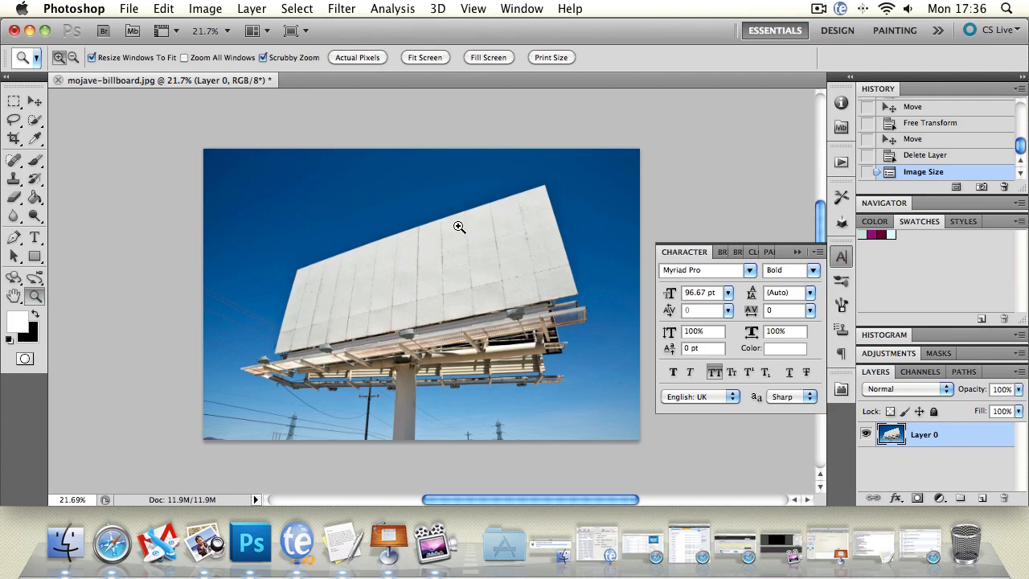
Open the Canvas Size settings, try the upper-left anchor, and set the anchor back to the centre
{"action": "left_click", "coordinate": [205, 9]}
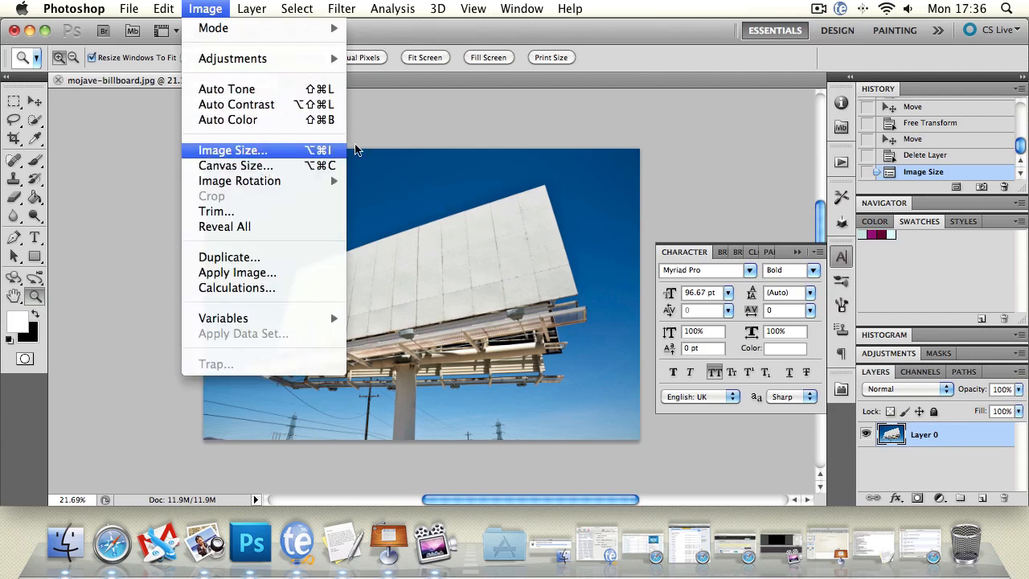
{"action": "left_click", "coordinate": [256, 166]}
{"action": "left_click_drag", "start_coordinate": [501, 111], "coordinate": [478, 106]}
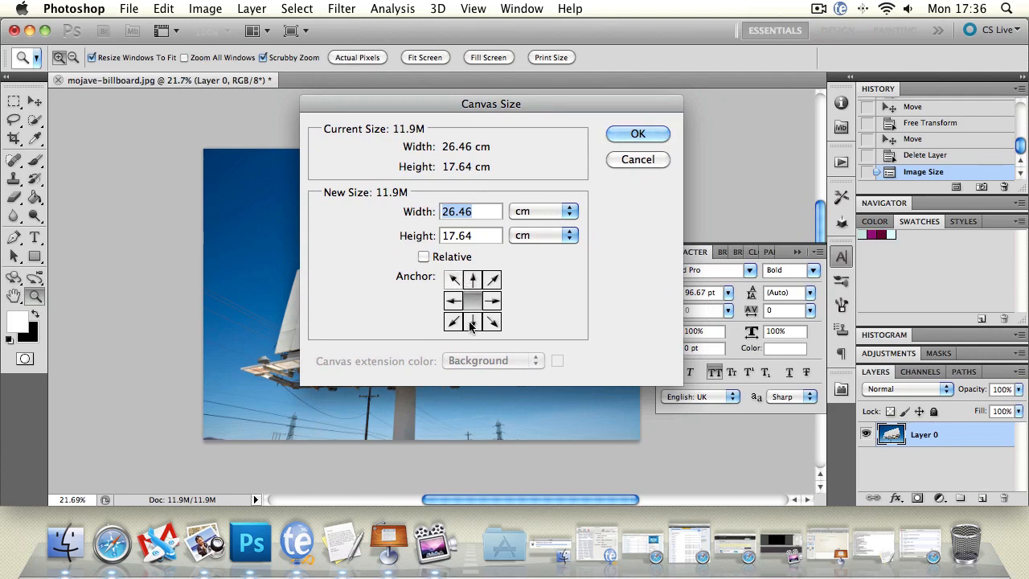
{"action": "left_click", "coordinate": [454, 279]}
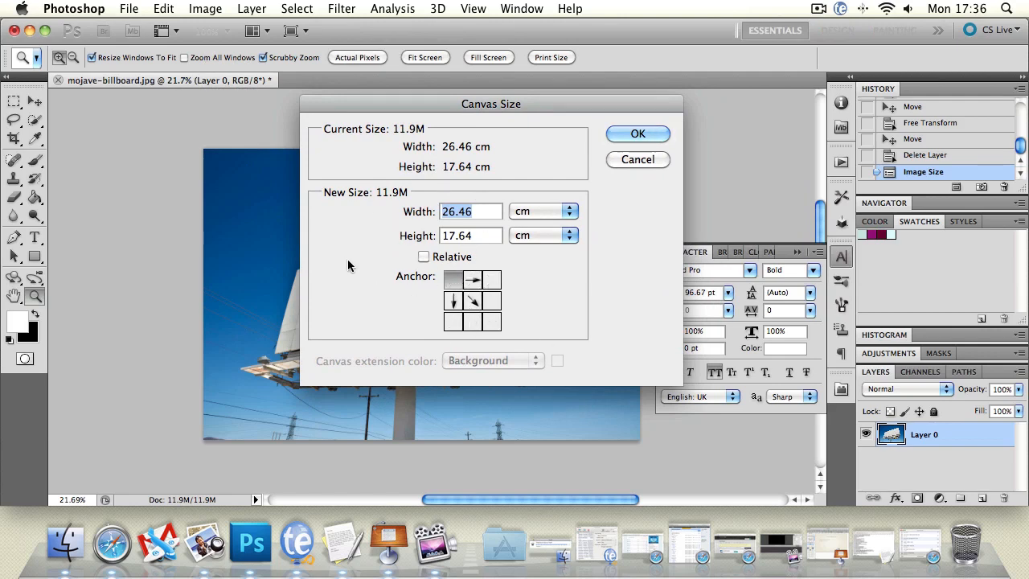
{"action": "left_click", "coordinate": [473, 300]}
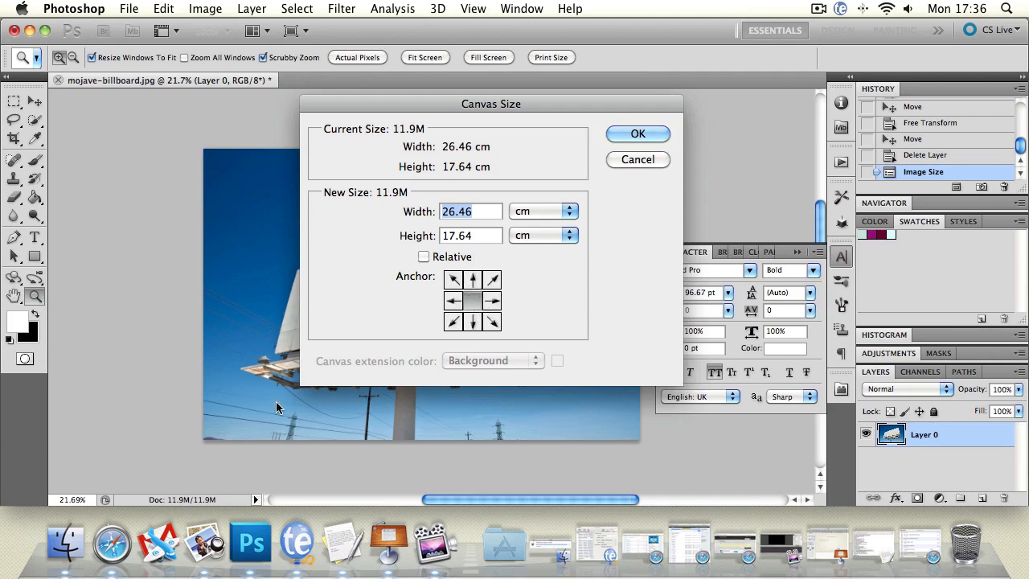
Switch the canvas units to pixels and set the new canvas size to 4000 pixels wide by 2667 pixels high
{"action": "left_click", "coordinate": [553, 211]}
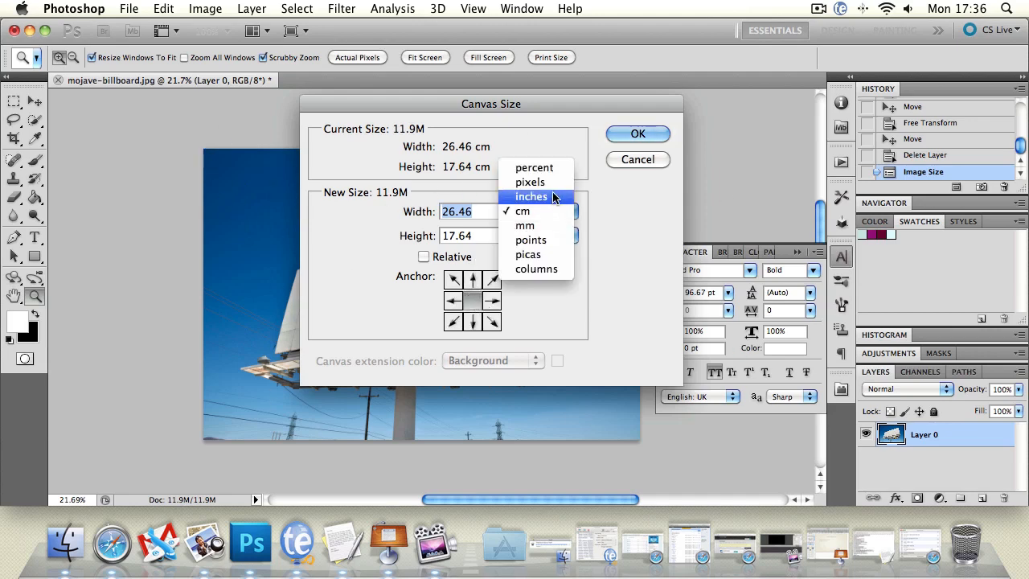
{"action": "left_click", "coordinate": [515, 185]}
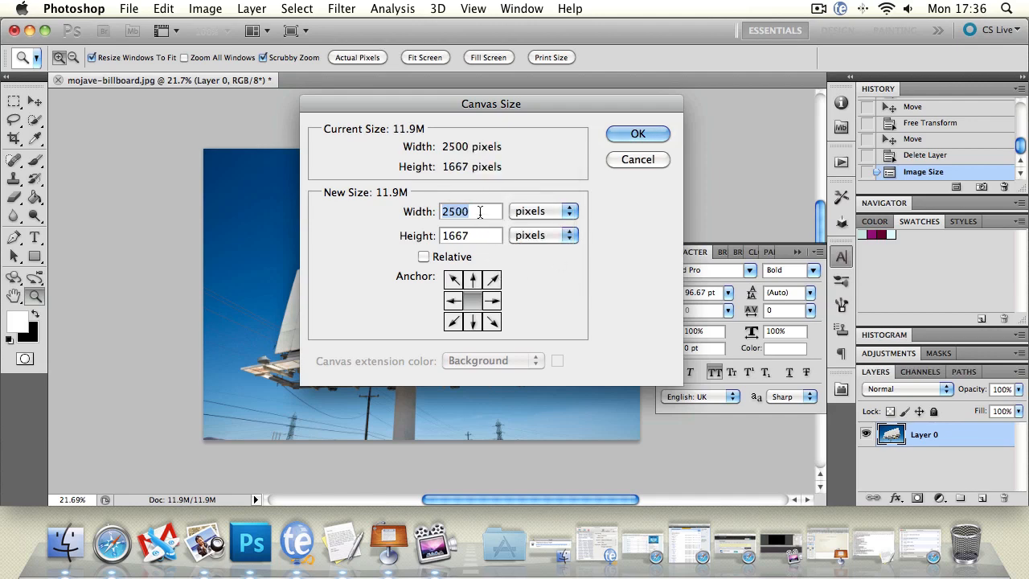
{"action": "left_click_drag", "start_coordinate": [484, 211], "coordinate": [406, 220]}
{"action": "type", "text": "4000"}
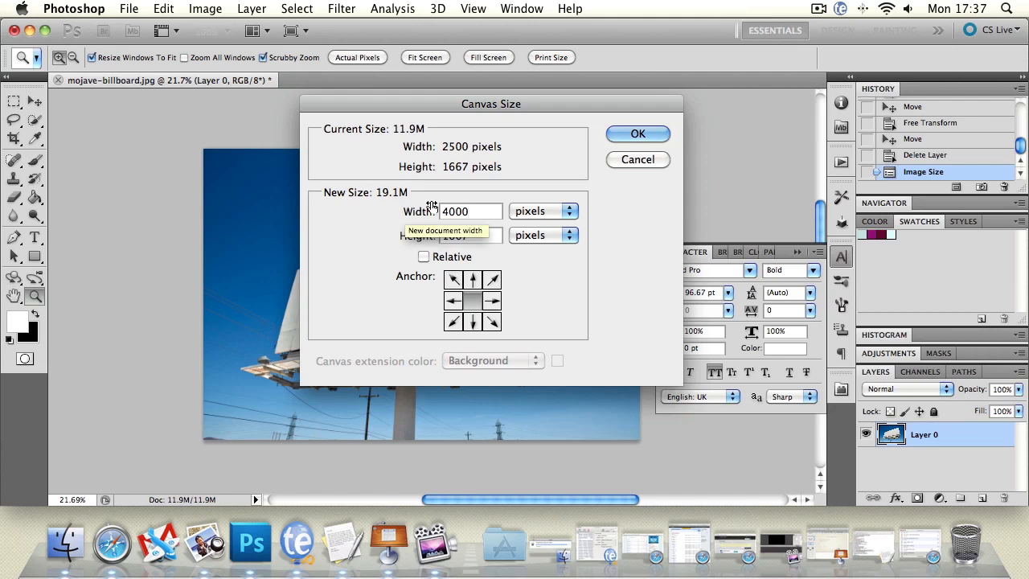
{"action": "left_click_drag", "start_coordinate": [482, 237], "coordinate": [431, 239]}
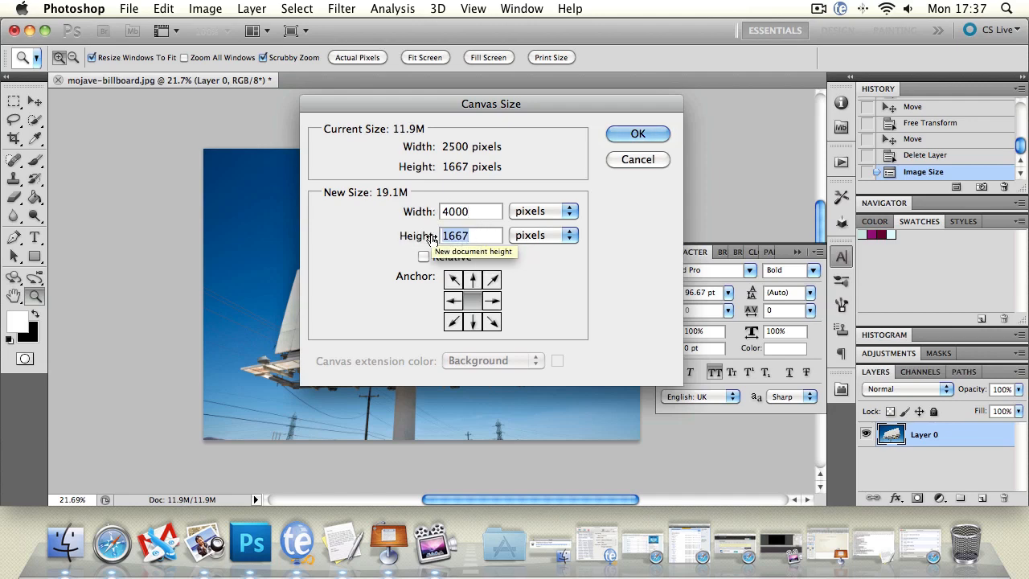
{"action": "key", "text": "Left"}
{"action": "key", "text": "Delete"}
{"action": "type", "text": "2"}
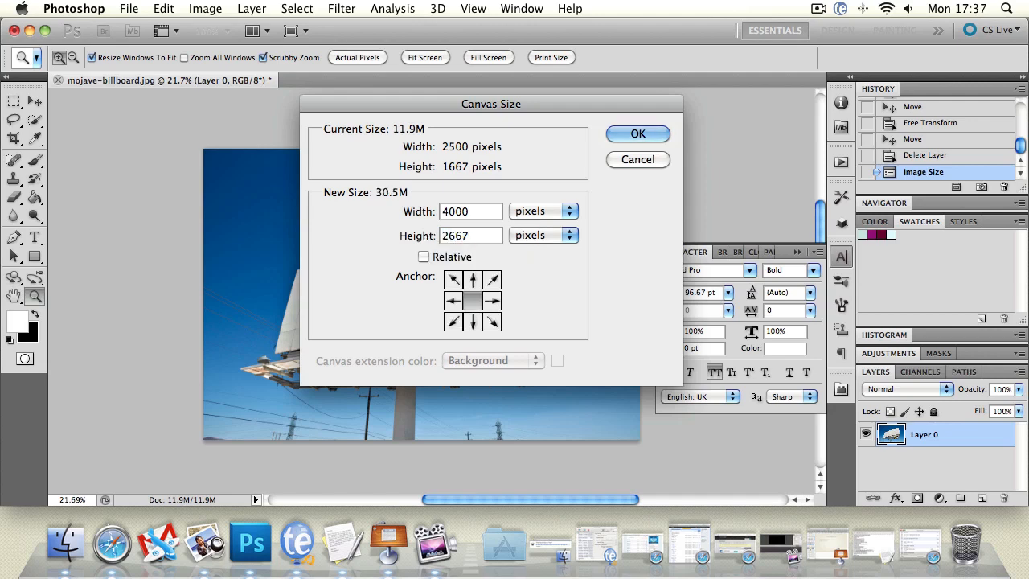
Turn on relative sizing for the canvas dimensions and apply the canvas enlargement
{"action": "left_click", "coordinate": [424, 257]}
{"action": "left_click_drag", "start_coordinate": [486, 211], "coordinate": [434, 213]}
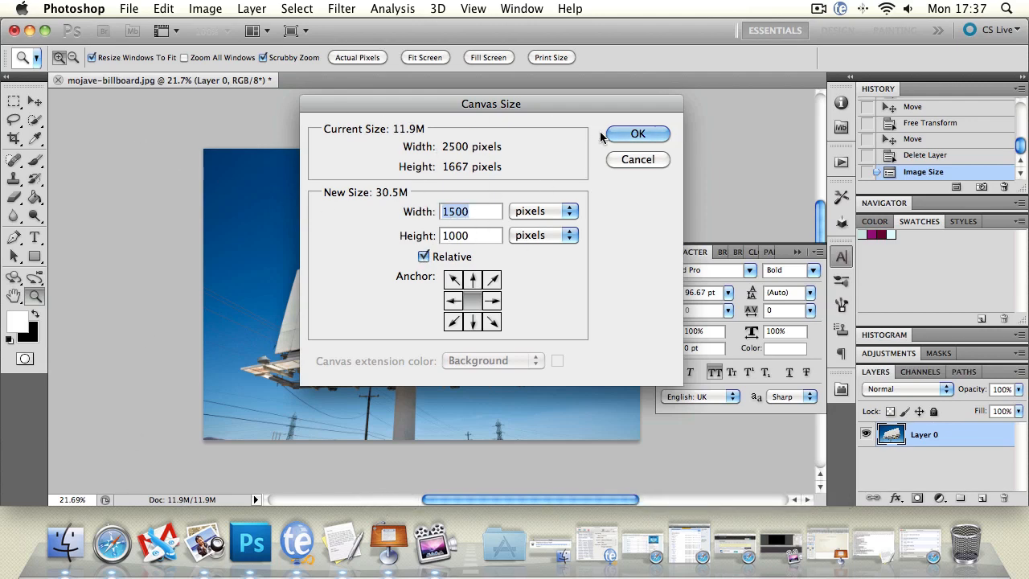
{"action": "left_click", "coordinate": [664, 131]}
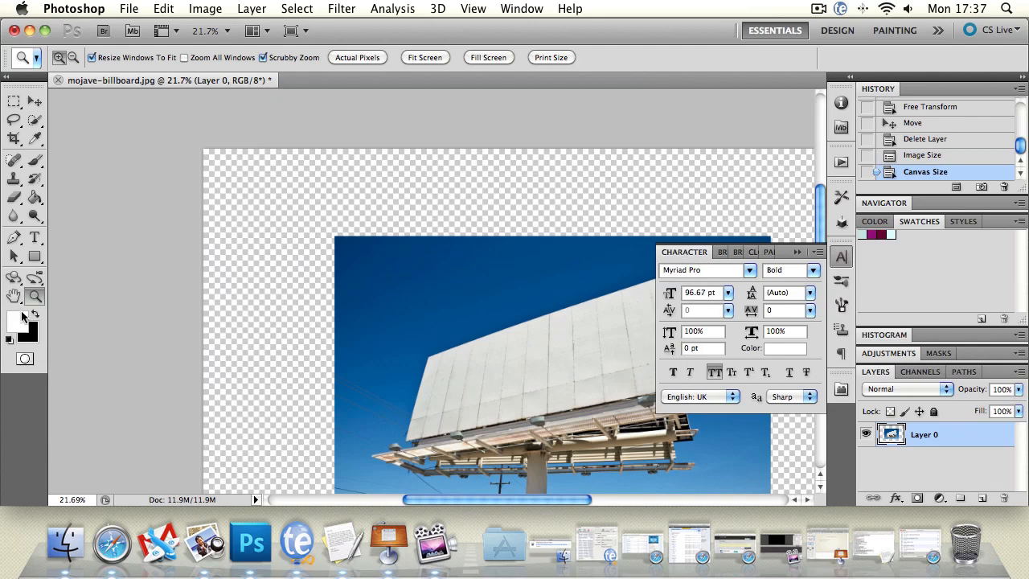
Move the photo on Layer 0 into the upper-left corner of the enlarged canvas
{"action": "left_click", "coordinate": [13, 297]}
{"action": "left_click_drag", "start_coordinate": [635, 402], "coordinate": [591, 371]}
{"action": "left_click", "coordinate": [35, 102]}
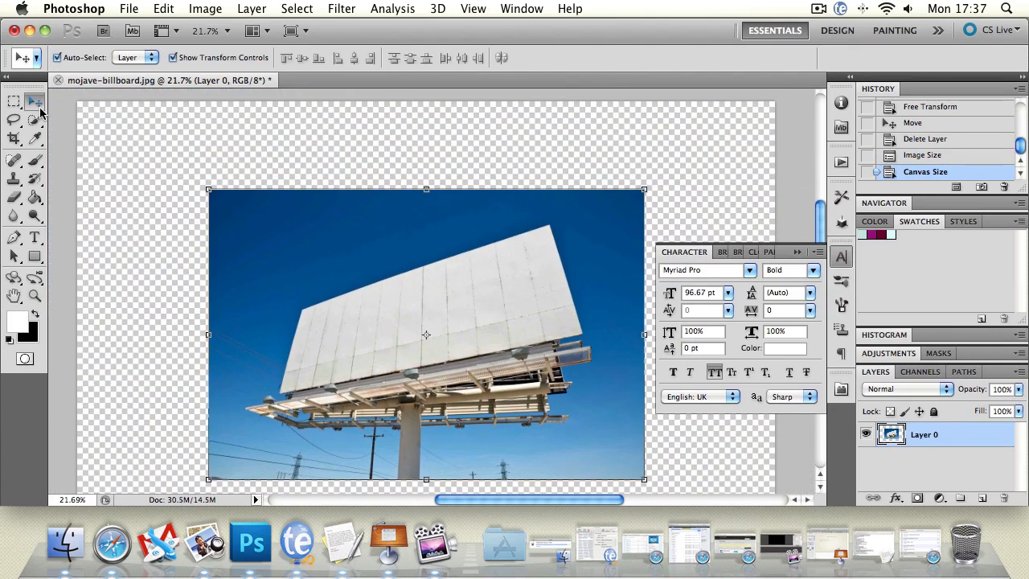
{"action": "left_click_drag", "start_coordinate": [391, 278], "coordinate": [258, 191]}
{"action": "left_click", "coordinate": [13, 297]}
{"action": "left_click_drag", "start_coordinate": [276, 381], "coordinate": [265, 227]}
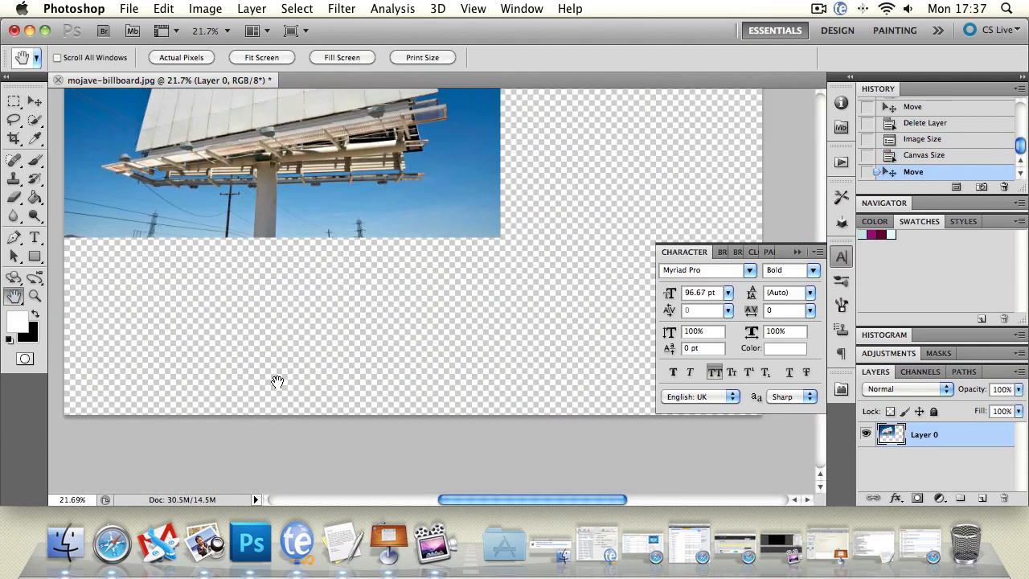
{"action": "scroll", "coordinate": [277, 381], "scroll_direction": "up", "scroll_amount": 5}
{"action": "left_click", "coordinate": [34, 102]}
{"action": "left_click_drag", "start_coordinate": [237, 156], "coordinate": [251, 154]}
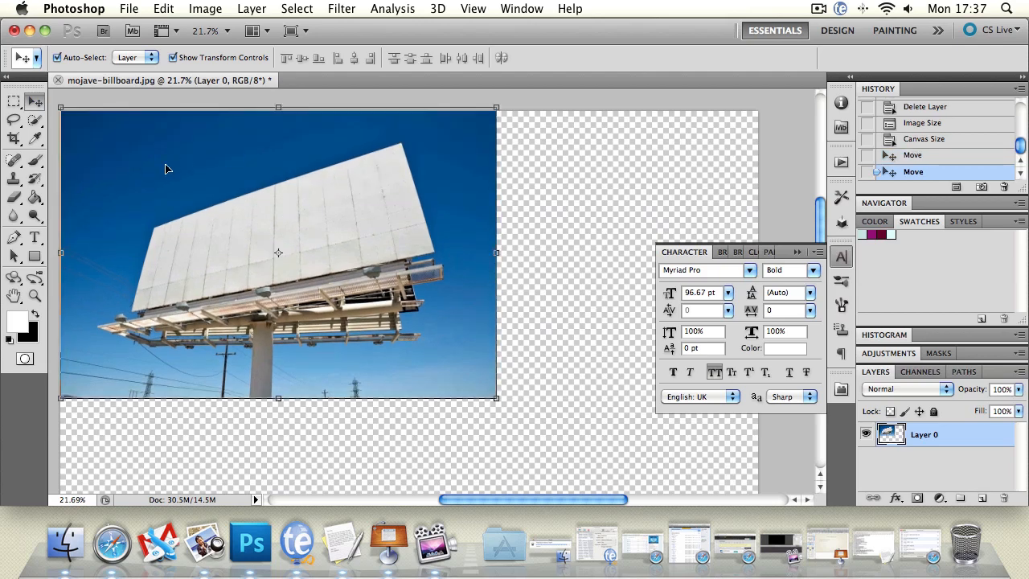
{"action": "left_click", "coordinate": [13, 296]}
{"action": "left_click_drag", "start_coordinate": [323, 448], "coordinate": [315, 488]}
{"action": "left_click_drag", "start_coordinate": [356, 307], "coordinate": [370, 202]}
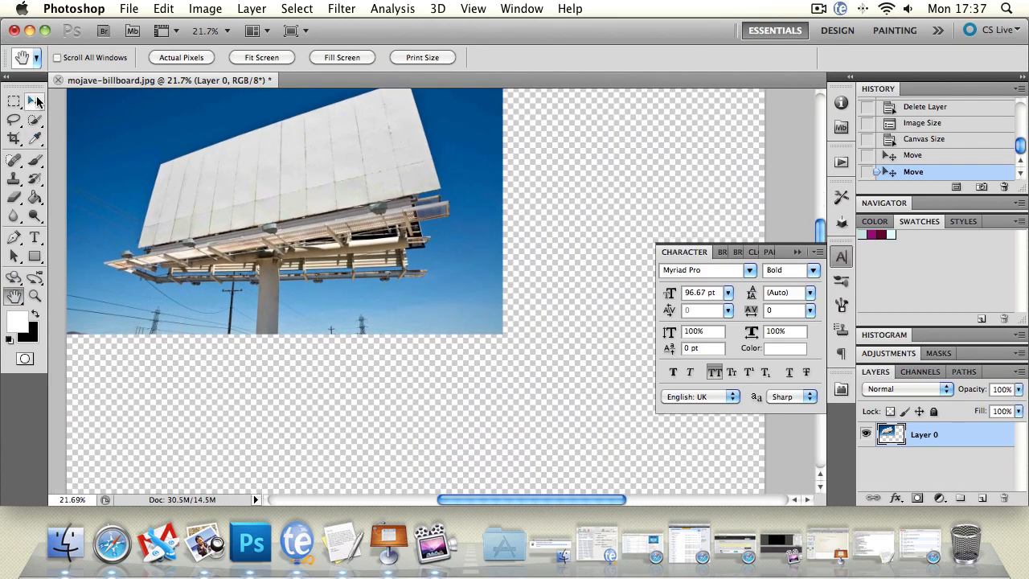